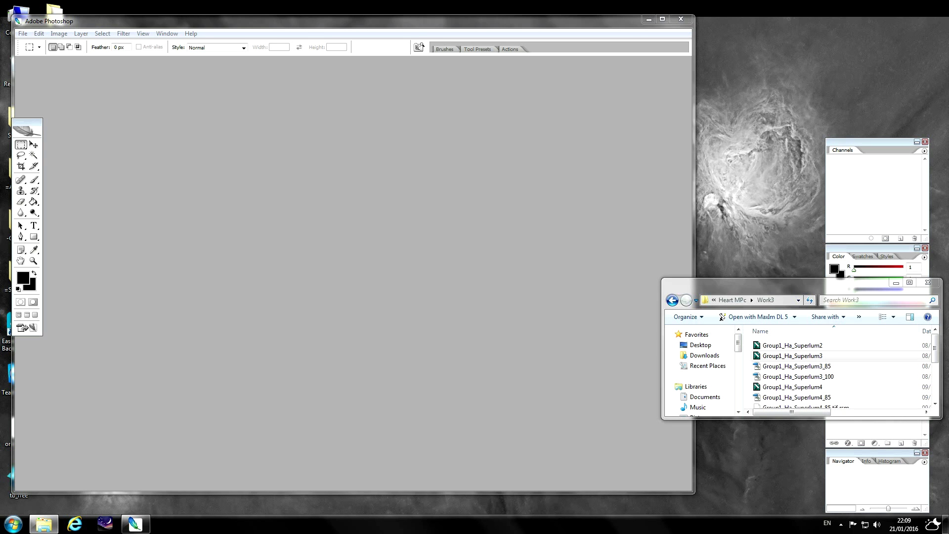
- Arrange the Photoshop and Work3 folder windows side by side and open Group1_Ha_Superlum3 from the folder in Photoshop
{"action": "left_click_drag", "start_coordinate": [346, 21], "coordinate": [357, 20]}
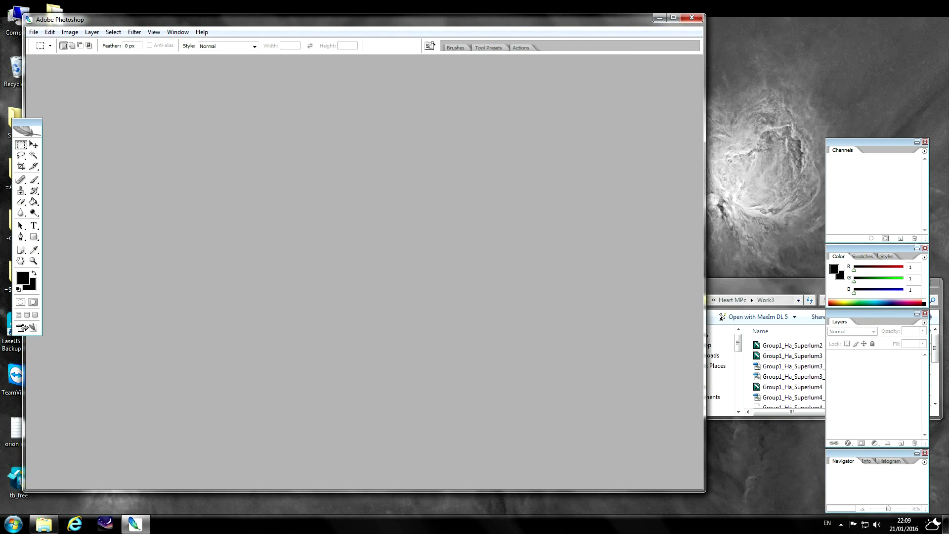
{"action": "left_click", "coordinate": [721, 318]}
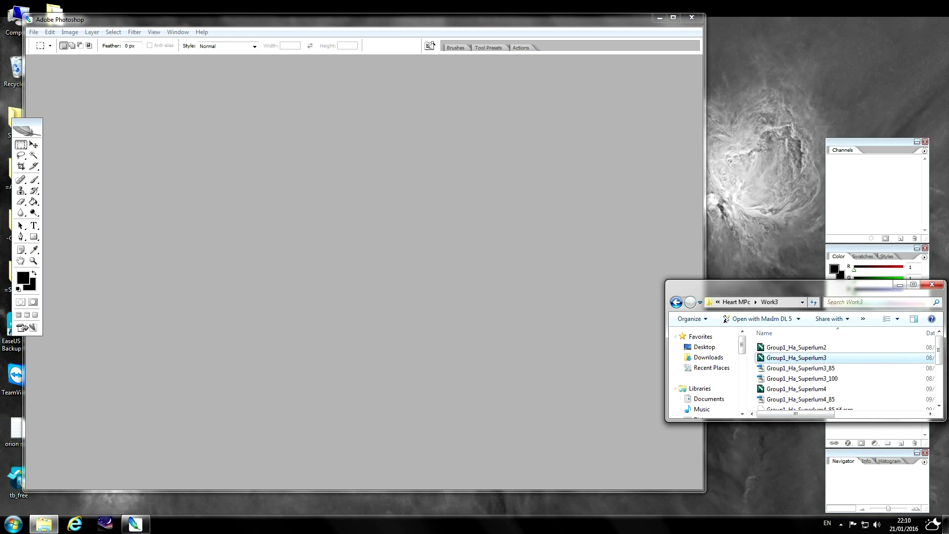
{"action": "mouse_move", "coordinate": [666, 351]}
{"action": "left_mouse_down"}
{"action": "mouse_move", "coordinate": [582, 352]}
{"action": "mouse_move", "coordinate": [679, 351]}
{"action": "left_mouse_up"}
{"action": "left_click_drag", "start_coordinate": [809, 357], "coordinate": [643, 356]}
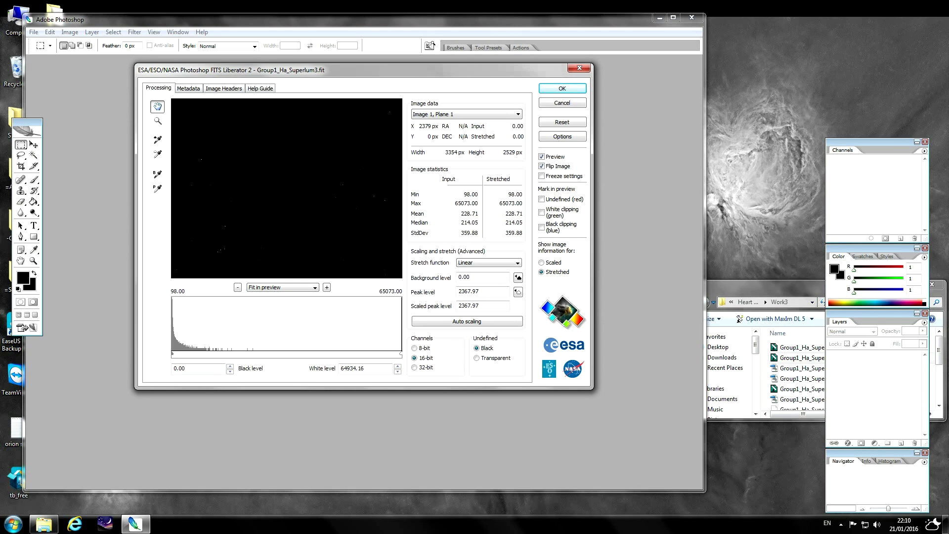
- Import the FITS image with the black level at 0 and the white level at the upper end of the histogram
{"action": "left_click_drag", "start_coordinate": [173, 354], "coordinate": [173, 368]}
{"action": "type", "text": "0"}
{"action": "mouse_move", "coordinate": [401, 354]}
{"action": "left_mouse_down"}
{"action": "mouse_move", "coordinate": [384, 354]}
{"action": "mouse_move", "coordinate": [401, 354]}
{"action": "left_mouse_up"}
{"action": "left_click", "coordinate": [562, 88]}
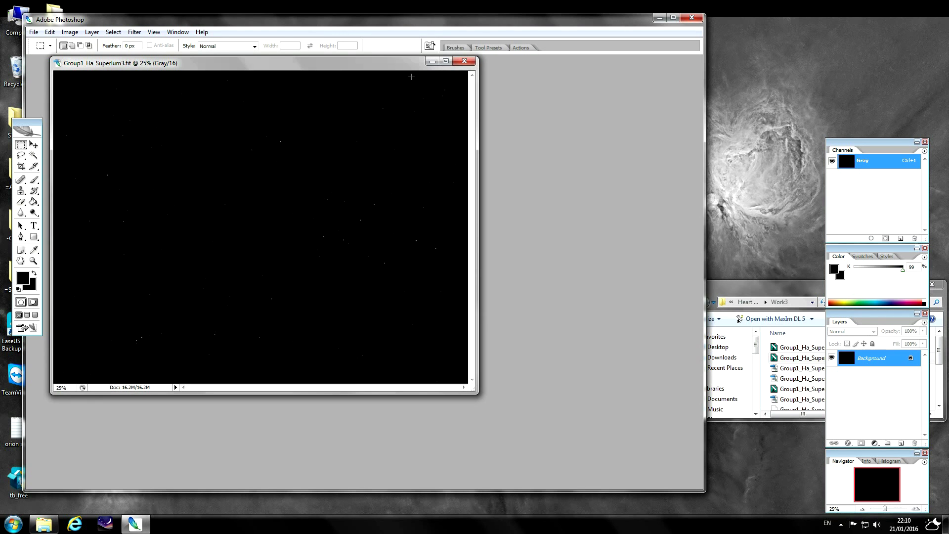
- Maximize the program window and the image window, and enlarge the image view to 33.3%
{"action": "left_click_drag", "start_coordinate": [262, 63], "coordinate": [313, 84]}
{"action": "left_click", "coordinate": [673, 18]}
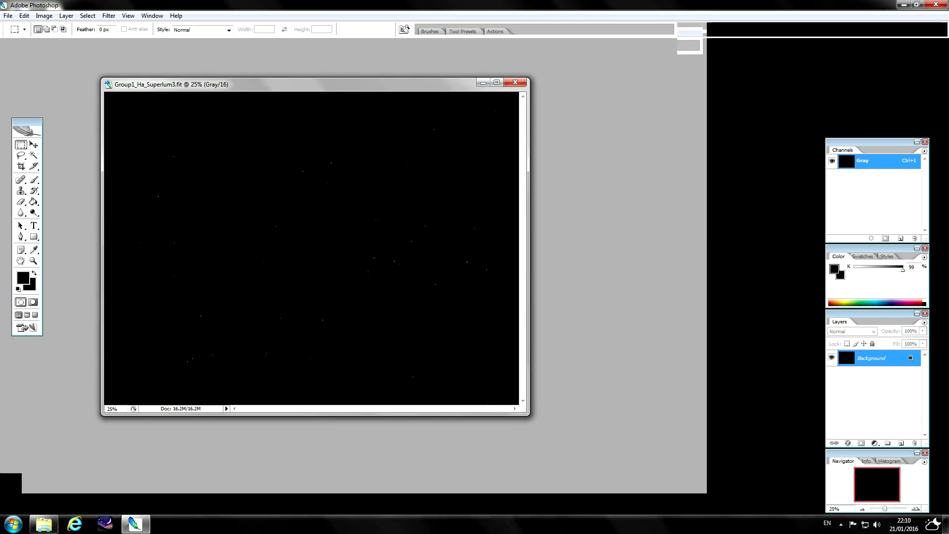
{"action": "left_click", "coordinate": [496, 82]}
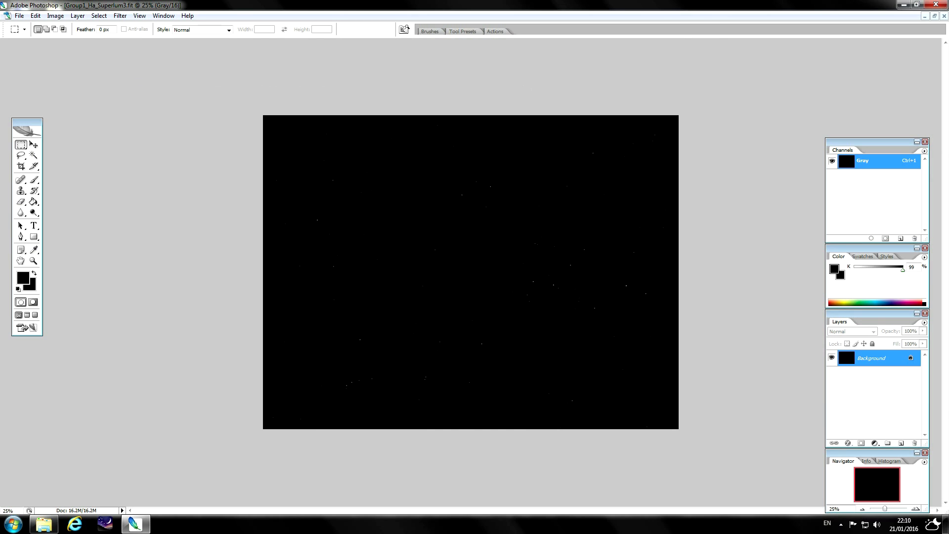
{"action": "key", "text": "ctrl+plus"}
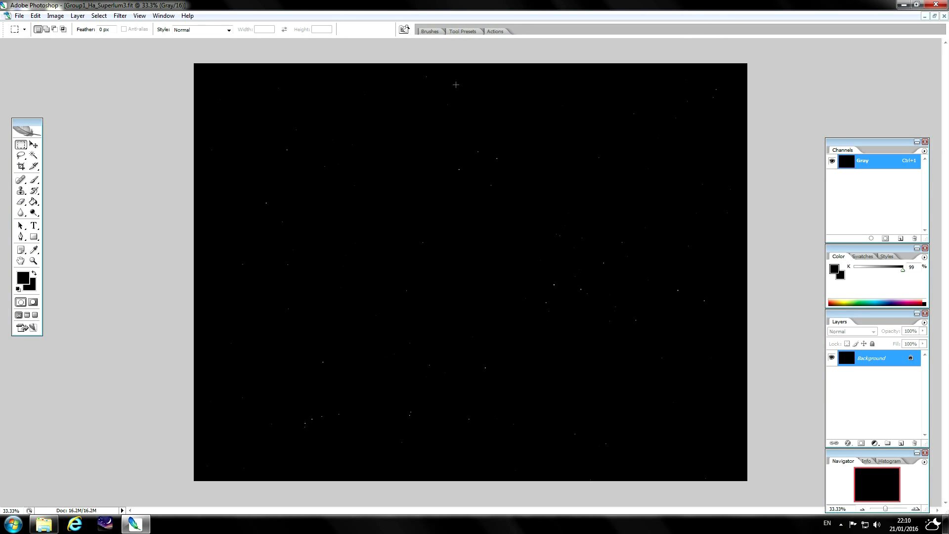
- Apply a Curves adjustment to the image using the saved Standard curve from the Ps curves folder
{"action": "key", "text": "ctrl+m"}
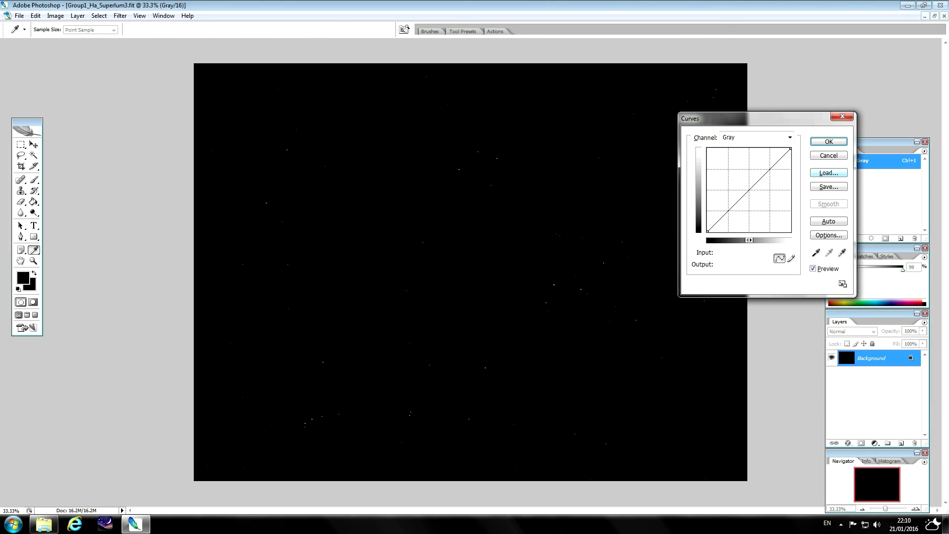
{"action": "left_click", "coordinate": [828, 172]}
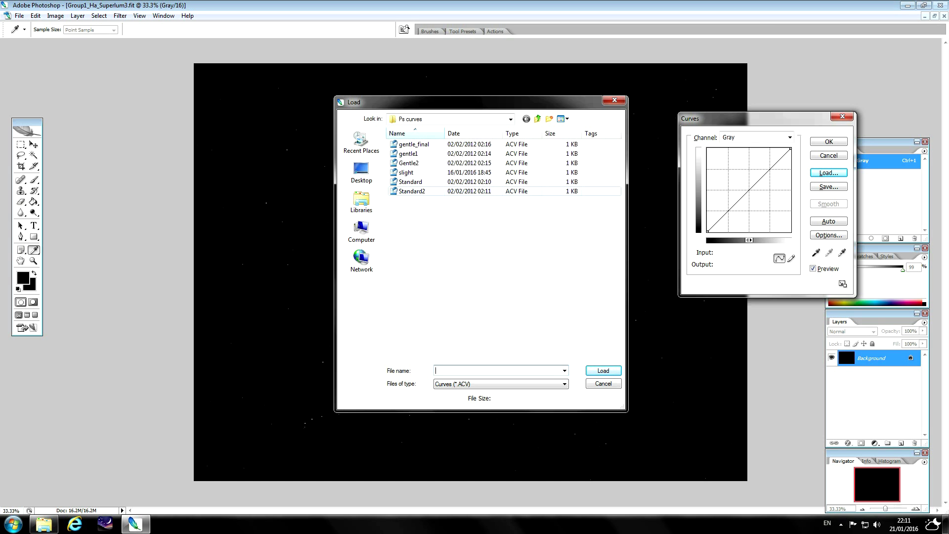
{"action": "double_click", "coordinate": [429, 181]}
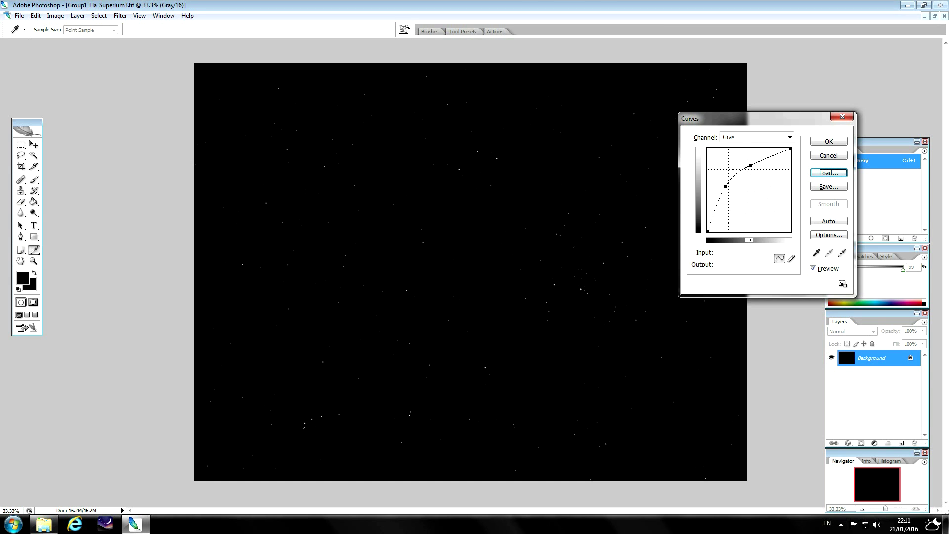
{"action": "left_click", "coordinate": [814, 143]}
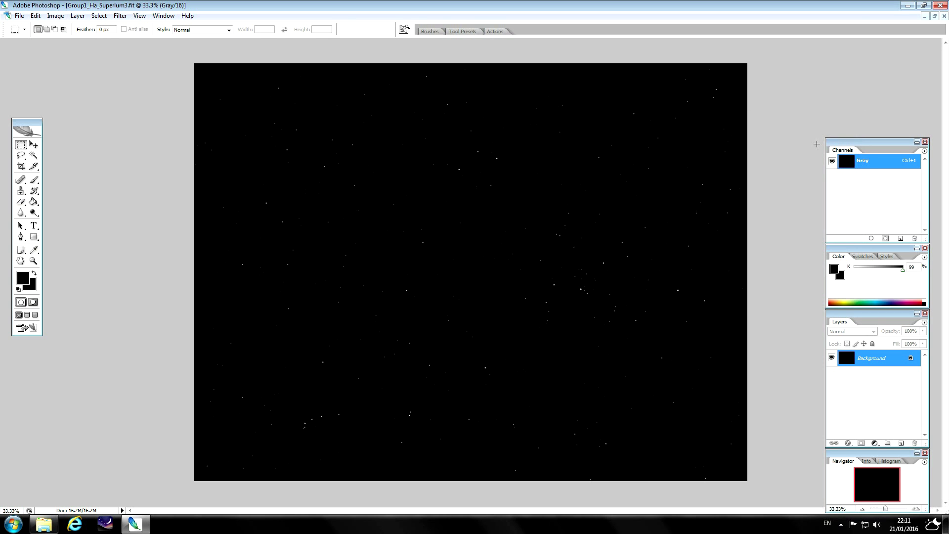
- Stretch the image further with a Curves adjustment that uses the saved Standard2 curve
{"action": "key", "text": "ctrl+m"}
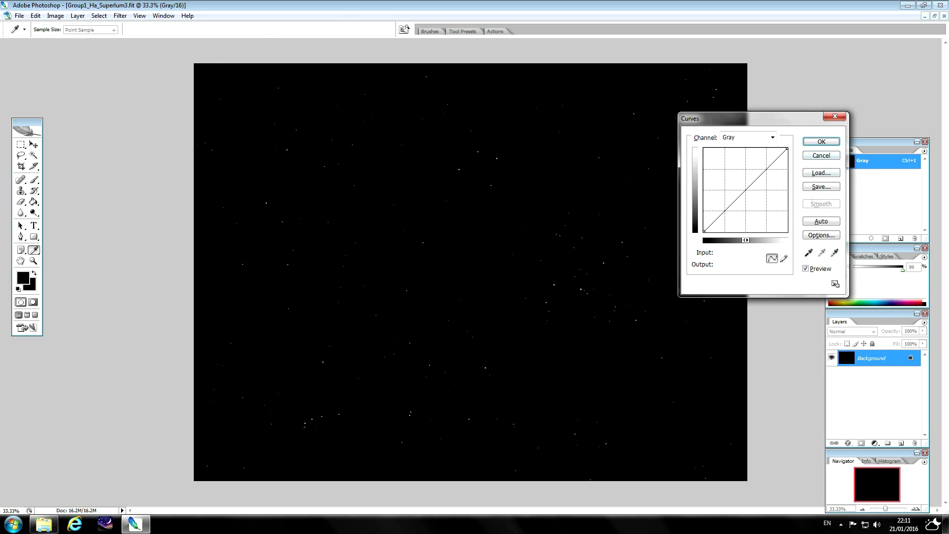
{"action": "left_click", "coordinate": [822, 173]}
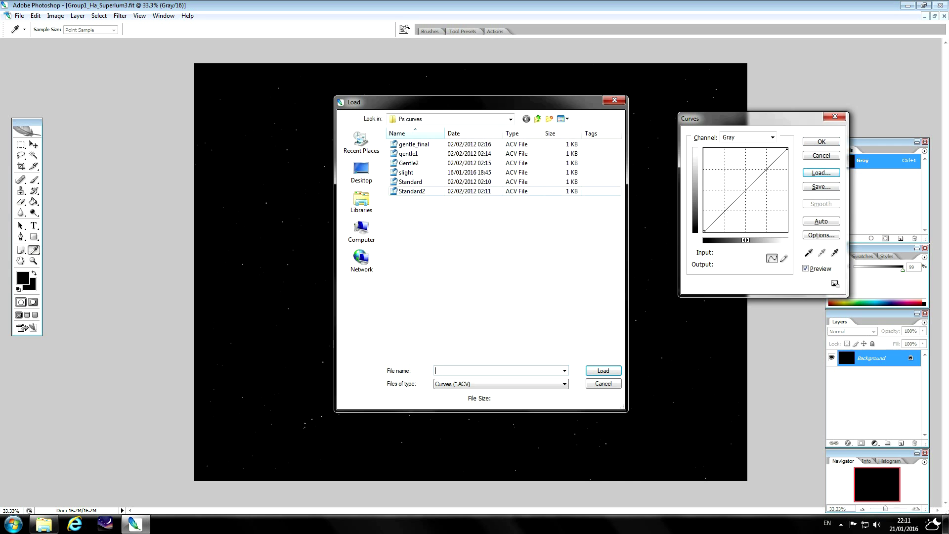
{"action": "double_click", "coordinate": [411, 191]}
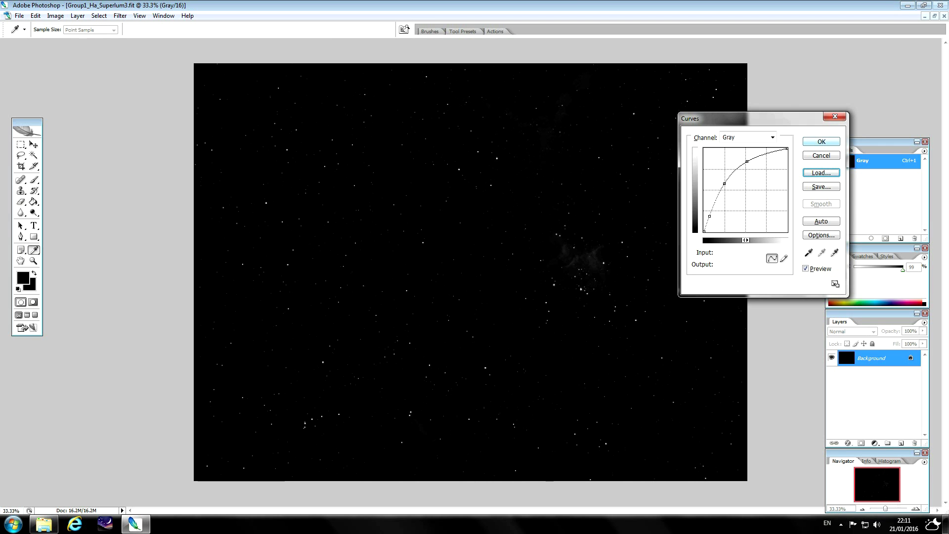
{"action": "key", "text": "Return"}
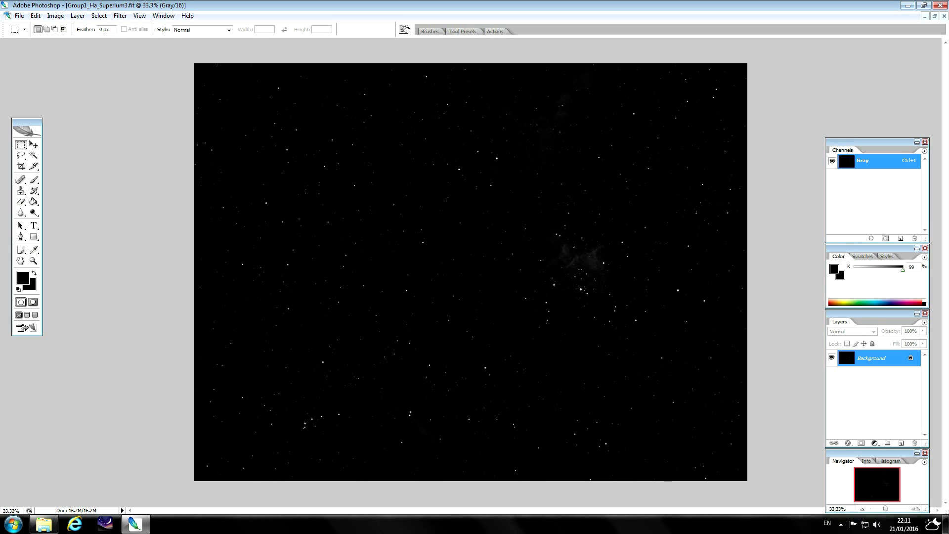
- Apply another Curves adjustment using the saved gentle1 curve to bring out the faint nebula
{"action": "key", "text": "ctrl+m"}
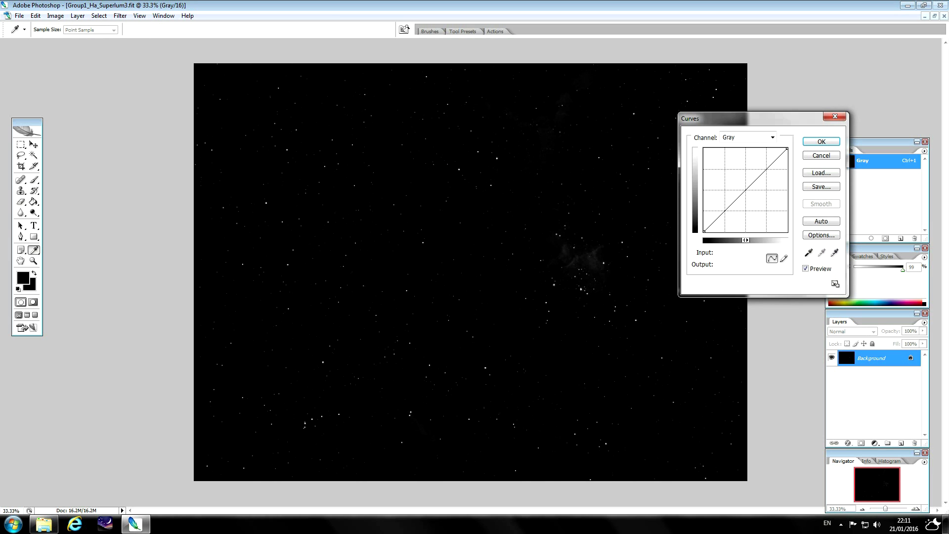
{"action": "left_click", "coordinate": [821, 173]}
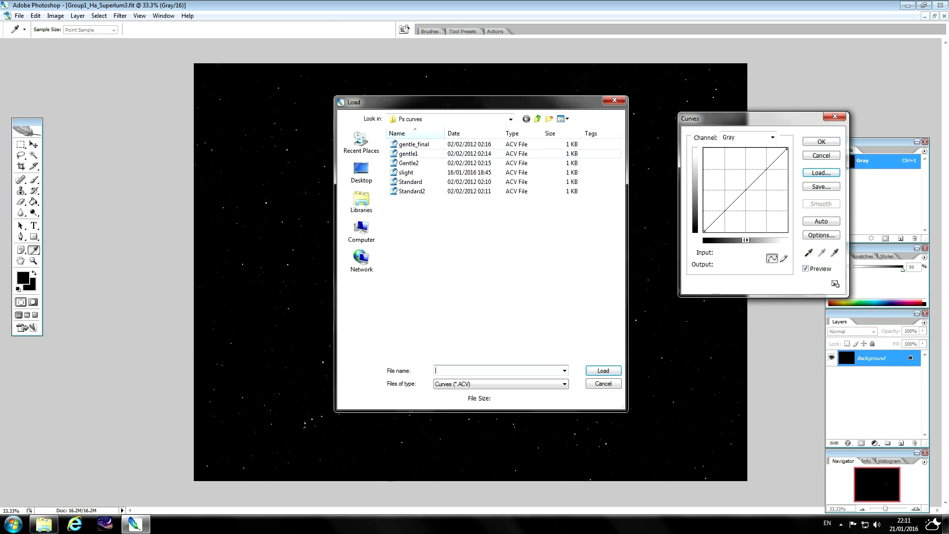
{"action": "double_click", "coordinate": [412, 156]}
{"action": "left_click", "coordinate": [821, 141]}
{"action": "key", "text": "m"}
- Apply the saved Gentle2 curve to the image with a Curves adjustment
{"action": "key", "text": "ctrl+m"}
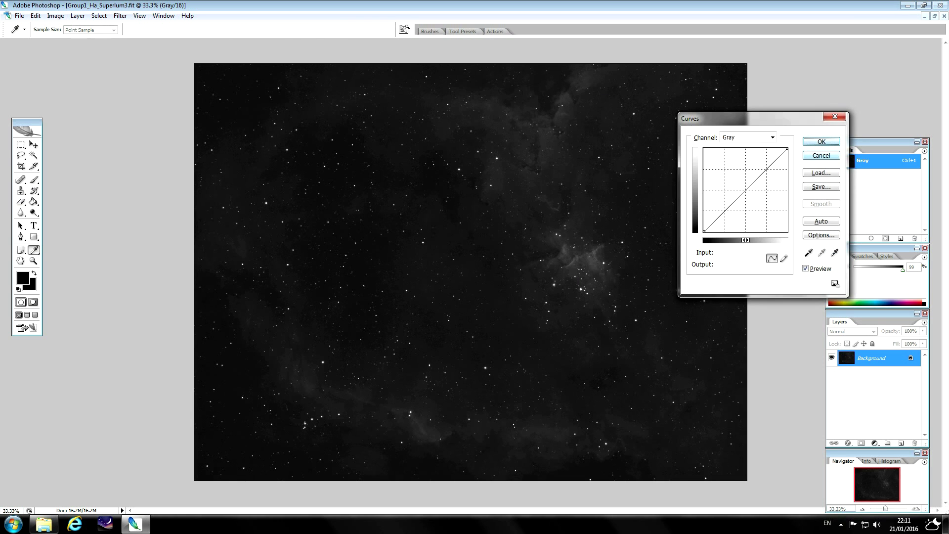
{"action": "left_click", "coordinate": [822, 173]}
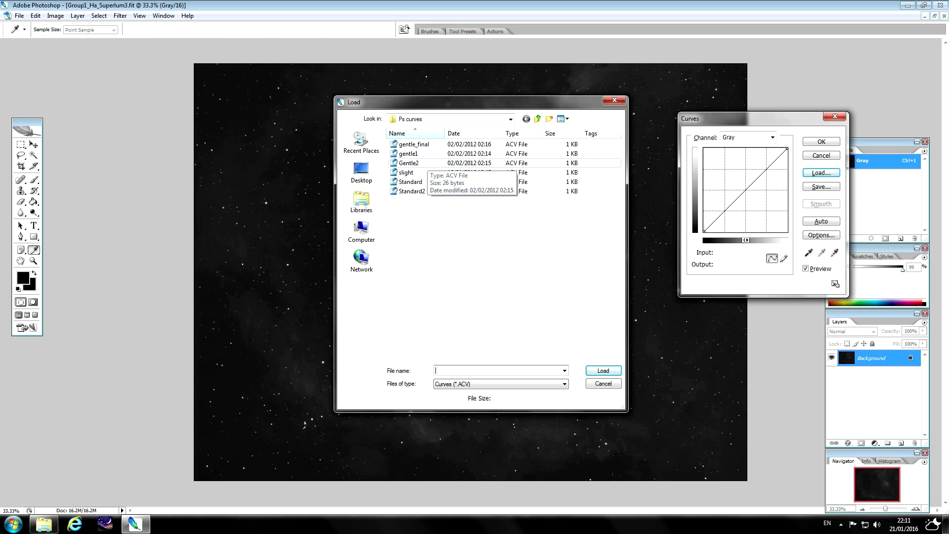
{"action": "double_click", "coordinate": [408, 163]}
{"action": "left_click", "coordinate": [821, 142]}
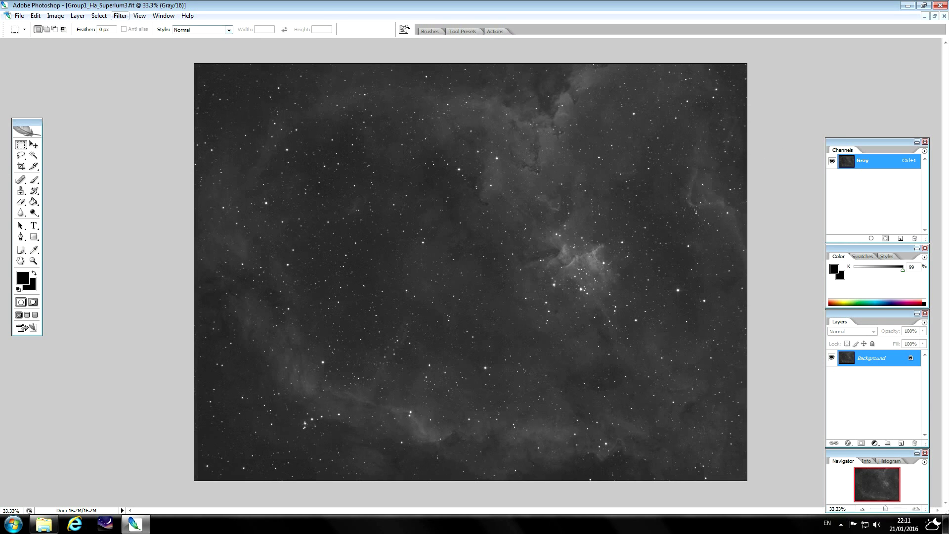
- Set the proof setup of the image to Windows RGB
{"action": "left_click", "coordinate": [121, 15]}
{"action": "mouse_move", "coordinate": [139, 16]}
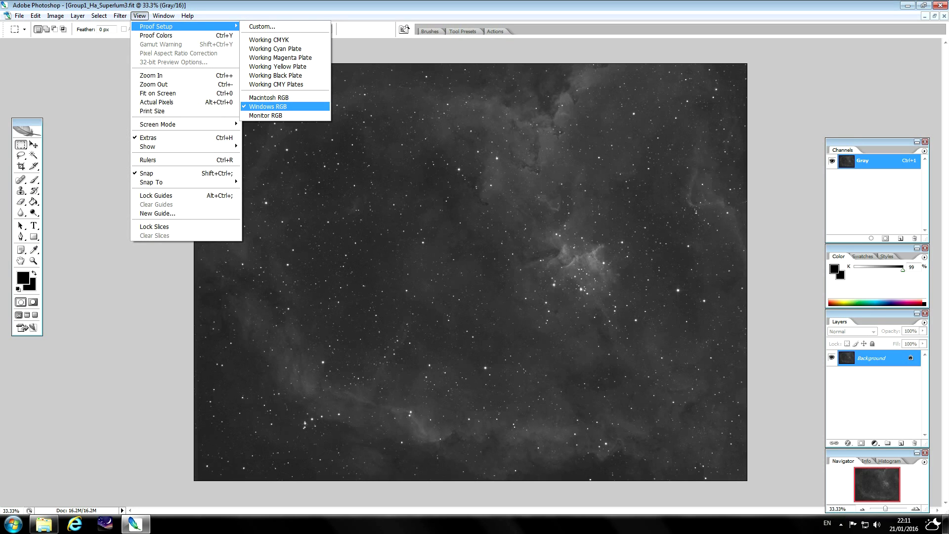
{"action": "left_click", "coordinate": [267, 107]}
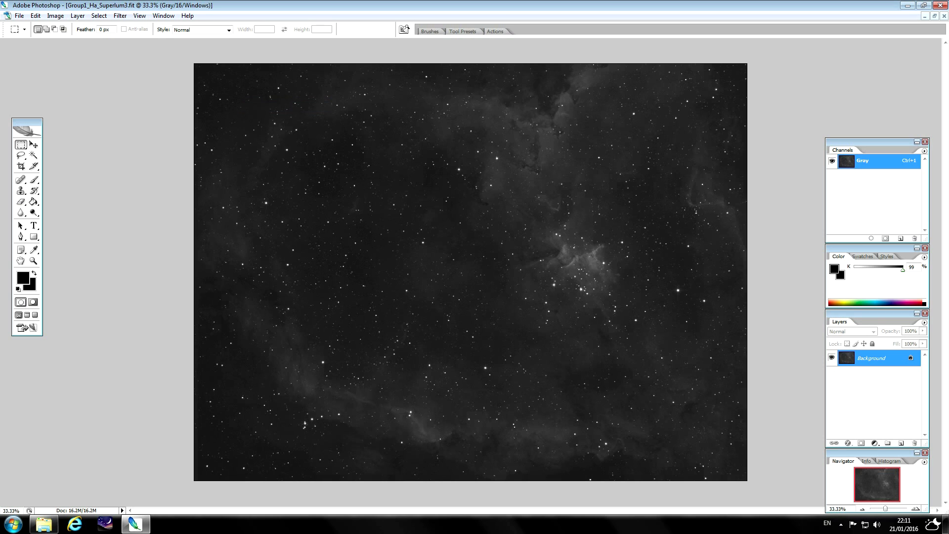
- Darken the sky background with a Levels adjustment that sets the black input level to 20
{"action": "key", "text": "ctrl+l"}
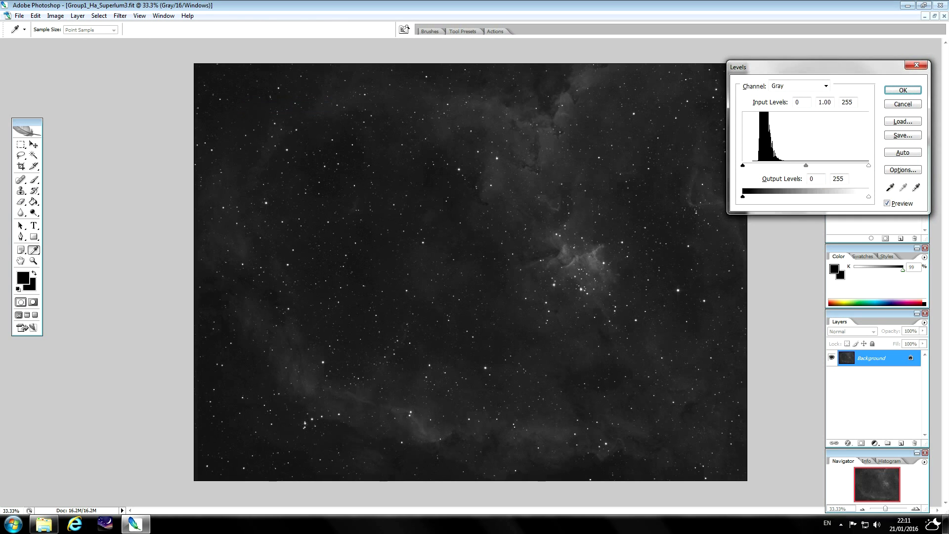
{"action": "left_click_drag", "start_coordinate": [742, 165], "coordinate": [753, 165]}
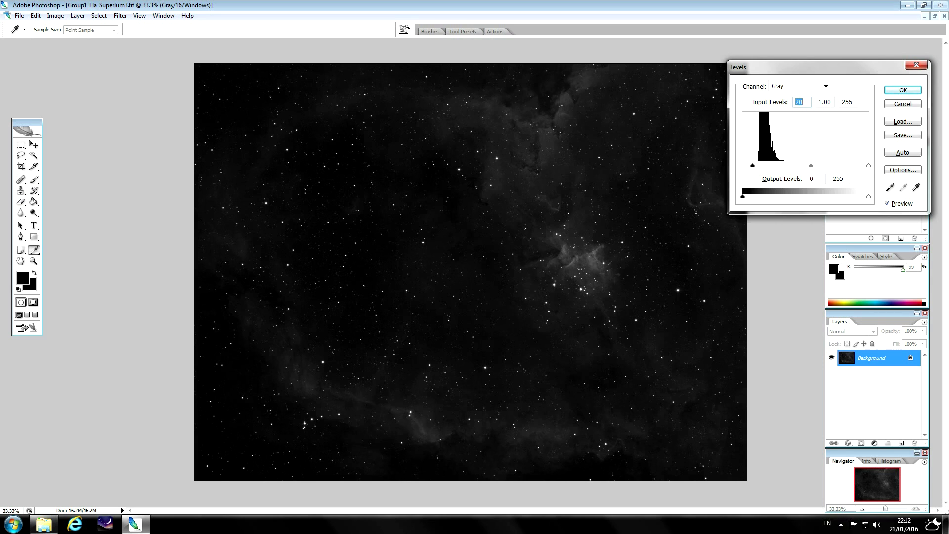
{"action": "key", "text": "Return"}
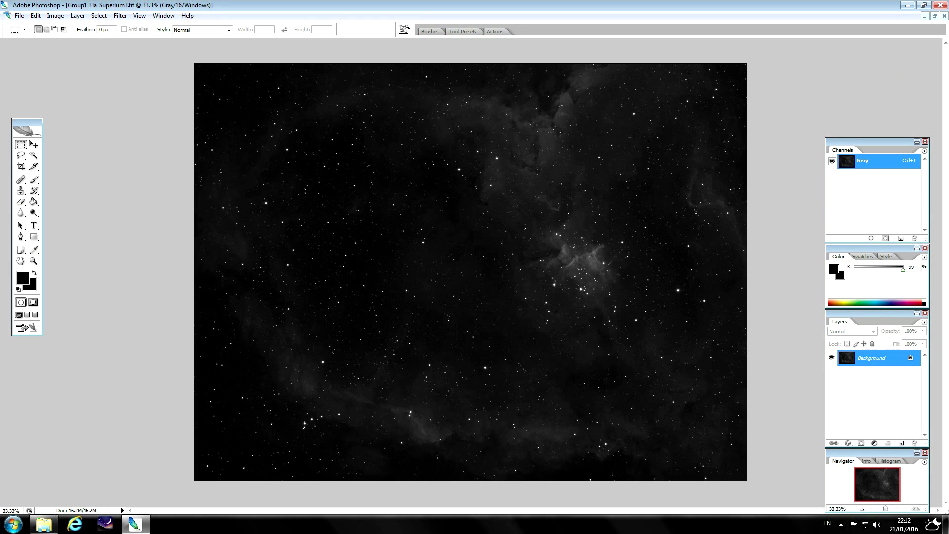
- Brighten the nebula again by applying the saved Gentle2 curve a second time
{"action": "key", "text": "ctrl+m"}
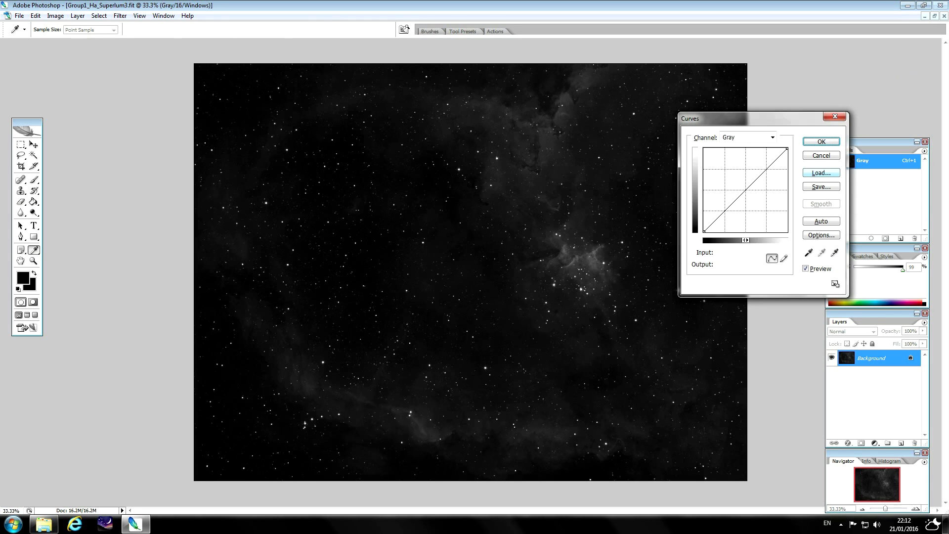
{"action": "left_click", "coordinate": [822, 173]}
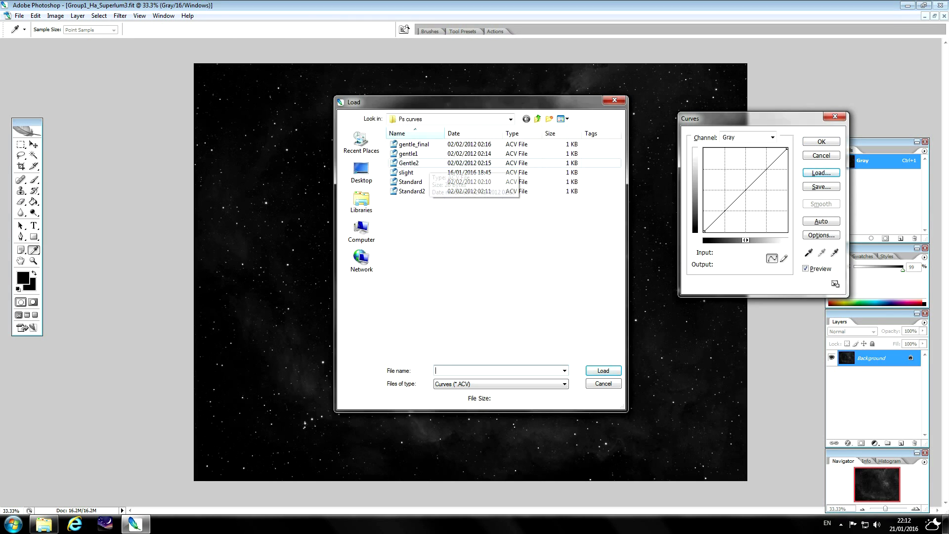
{"action": "double_click", "coordinate": [420, 163]}
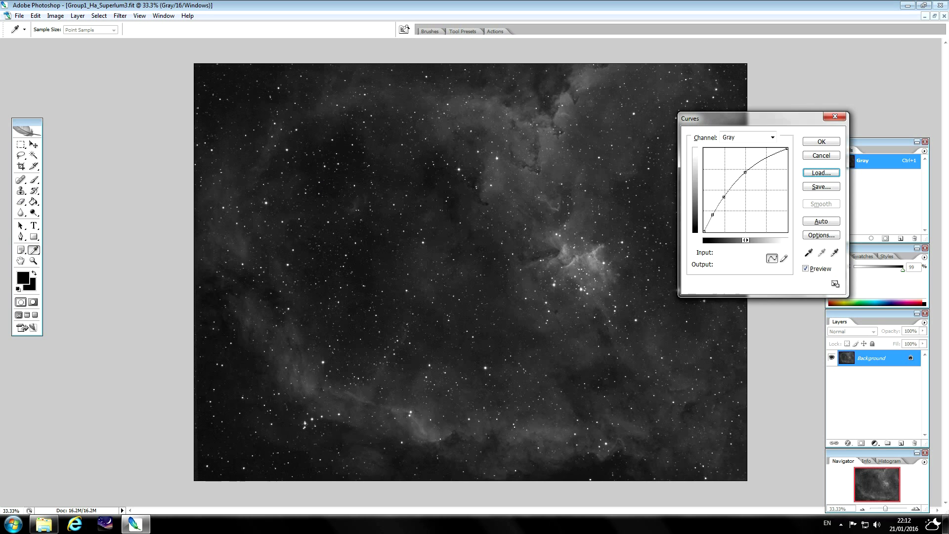
{"action": "left_click", "coordinate": [821, 141]}
- Raise the black input level slightly in a Levels adjustment to darken the background again
{"action": "key", "text": "ctrl+l"}
{"action": "left_click_drag", "start_coordinate": [744, 165], "coordinate": [748, 165]}
{"action": "key", "text": "Return"}
- Apply a mild Curves adjustment to the image using the saved slight curve
{"action": "key", "text": "ctrl+m"}
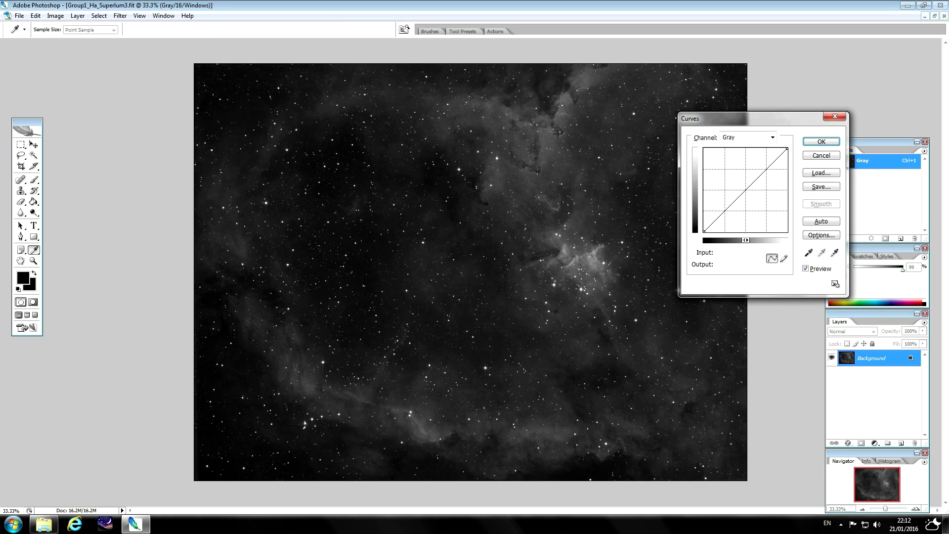
{"action": "left_click", "coordinate": [820, 173]}
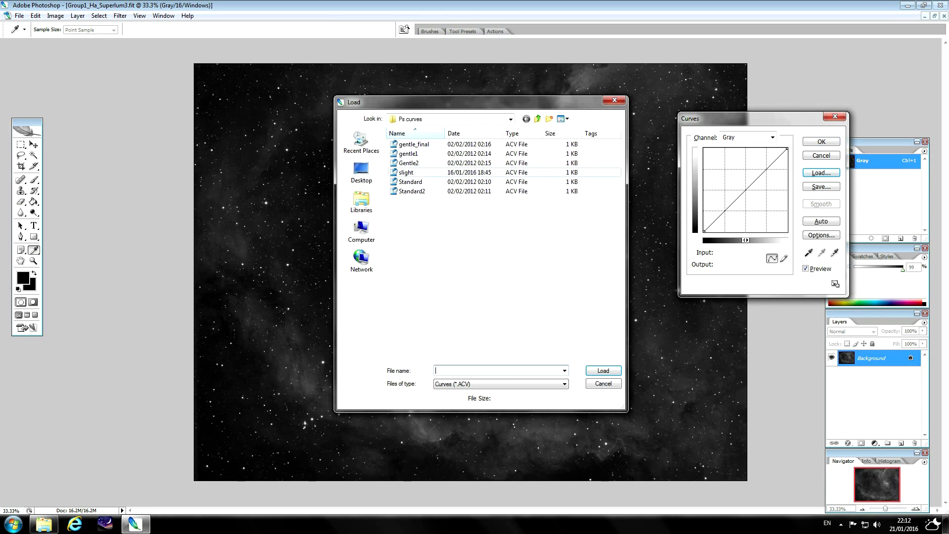
{"action": "left_click", "coordinate": [406, 172]}
{"action": "key", "text": "Return"}
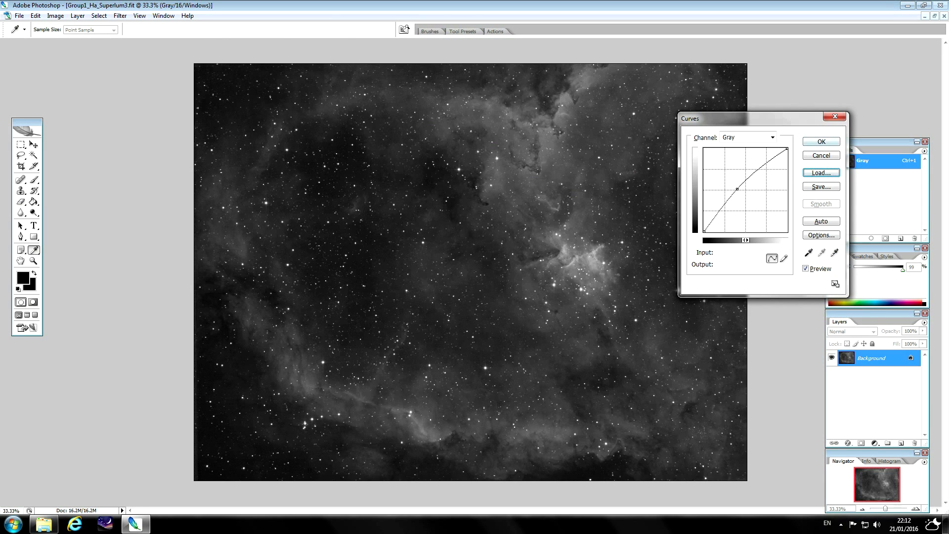
{"action": "left_click", "coordinate": [816, 139]}
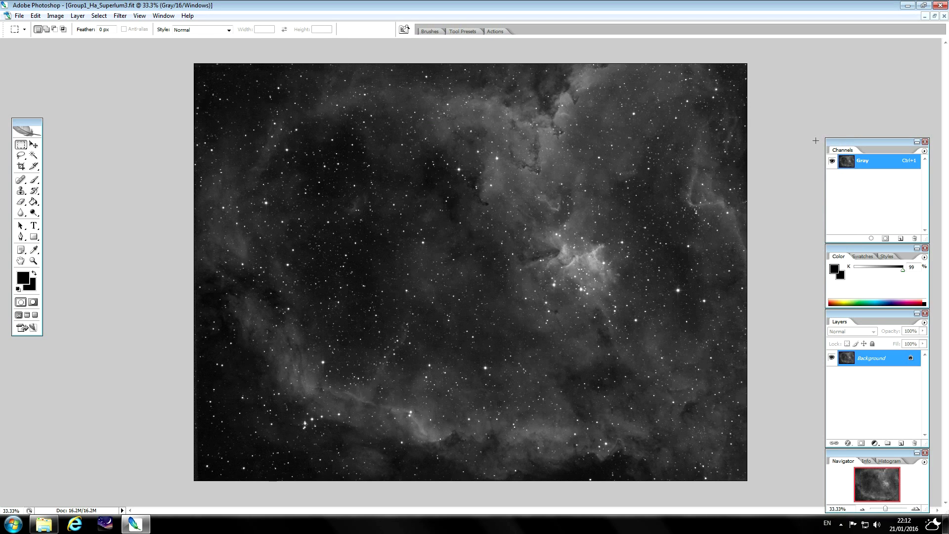
- Set the black input level to about 8 in a Levels adjustment and apply it to the image
{"action": "key", "text": "ctrl+l"}
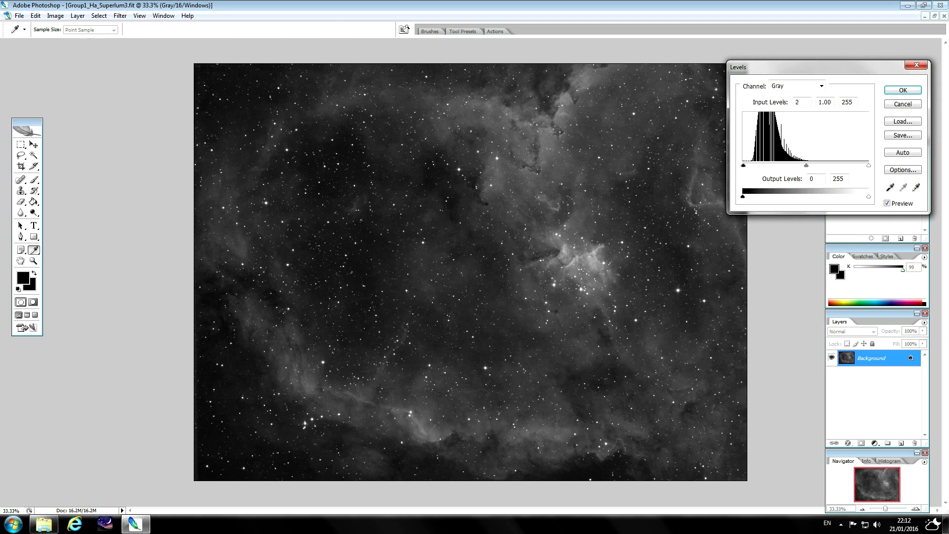
{"action": "key", "text": "Up"}
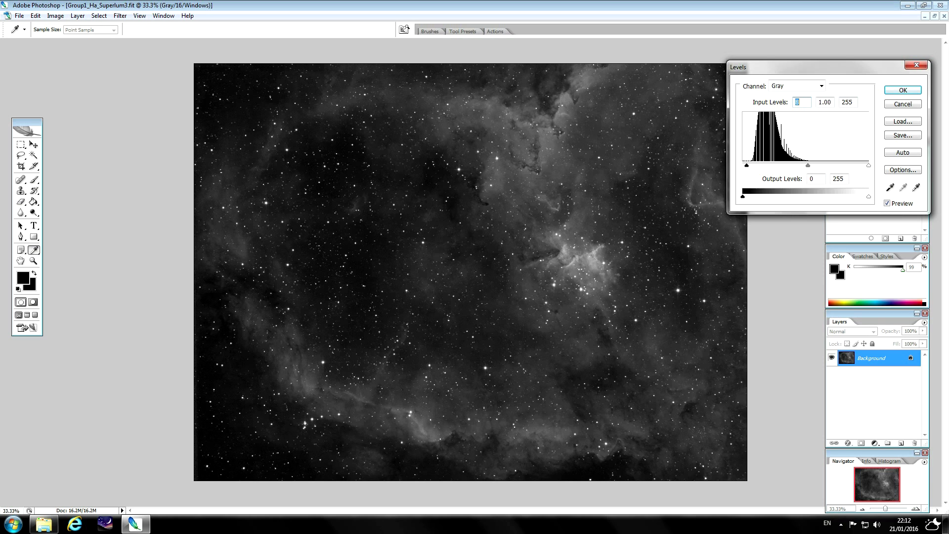
{"action": "key", "text": "Return"}
{"action": "key", "text": "m"}
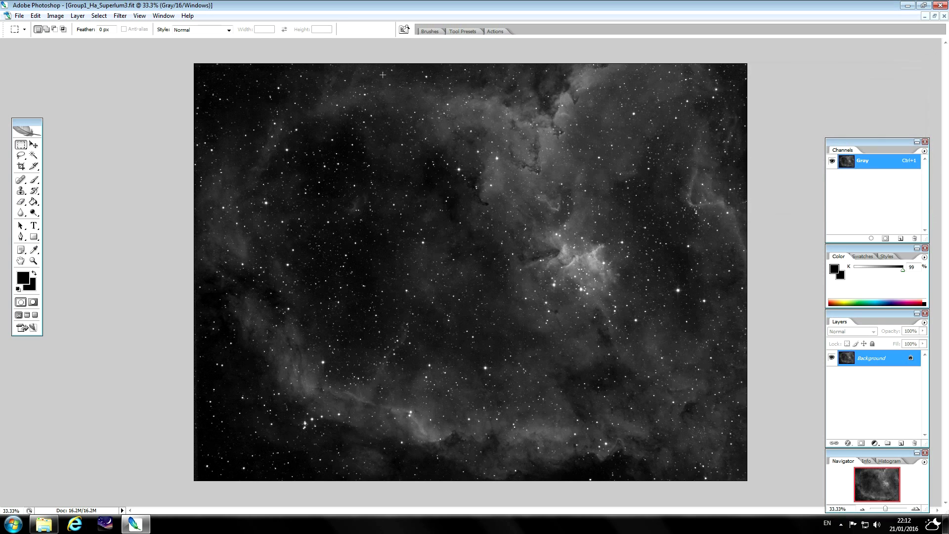
- Apply Reduce Noise with strength 6, preserve details 85% and sharpen details 25%, inspecting several nebula areas in the preview
{"action": "left_click", "coordinate": [121, 15]}
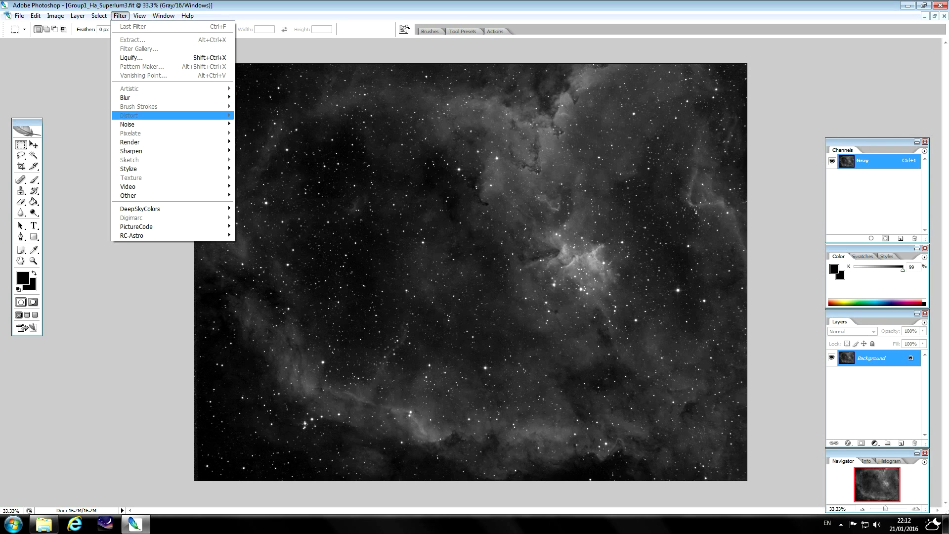
{"action": "mouse_move", "coordinate": [127, 124]}
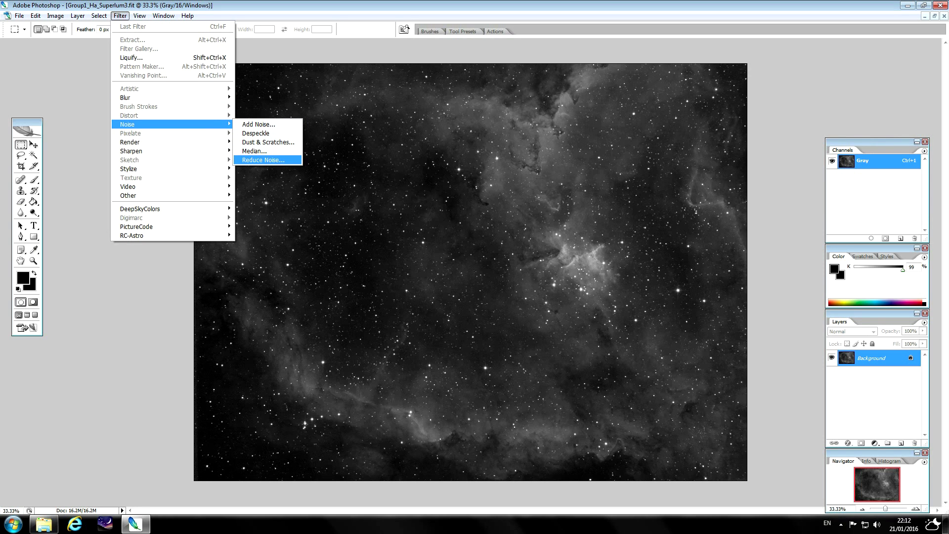
{"action": "left_click", "coordinate": [263, 160]}
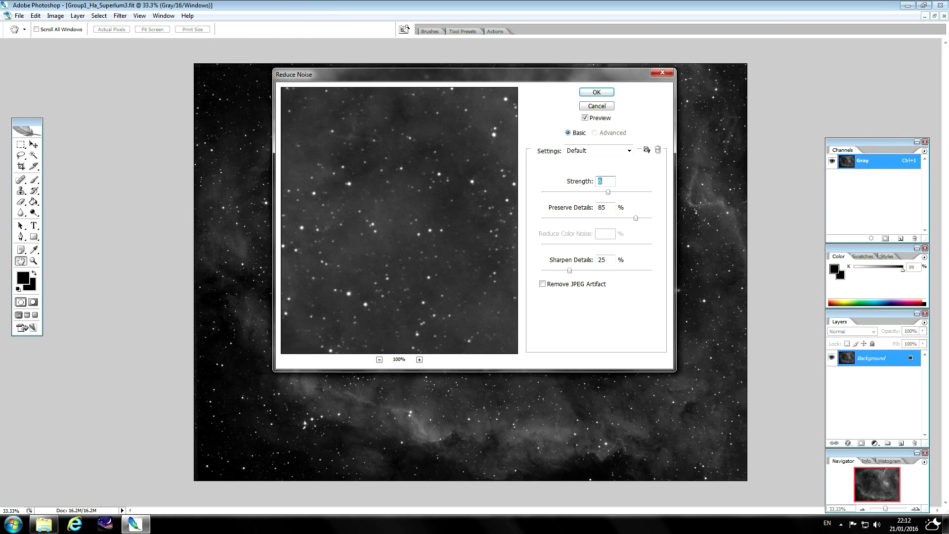
{"action": "left_click_drag", "start_coordinate": [462, 74], "coordinate": [508, 137]}
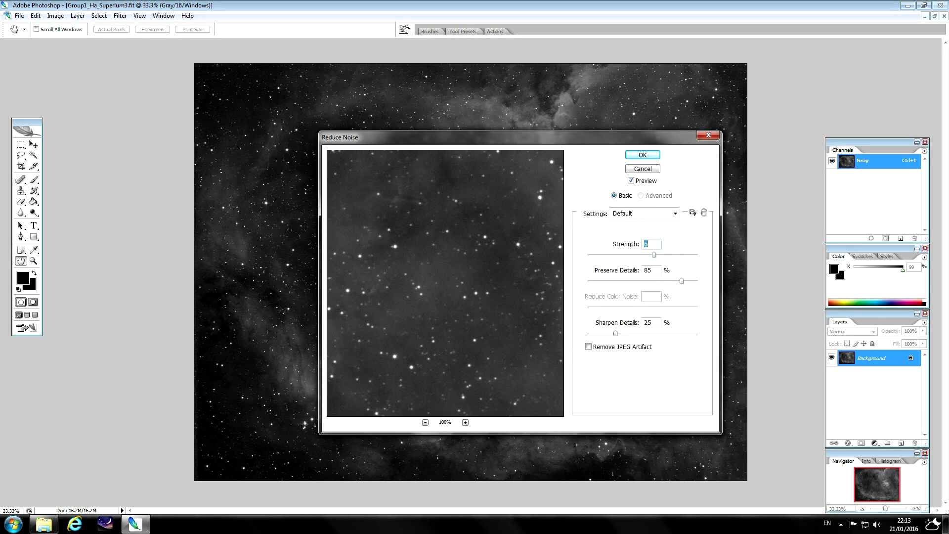
{"action": "left_click_drag", "start_coordinate": [385, 283], "coordinate": [504, 283]}
{"action": "left_click_drag", "start_coordinate": [386, 283], "coordinate": [505, 283]}
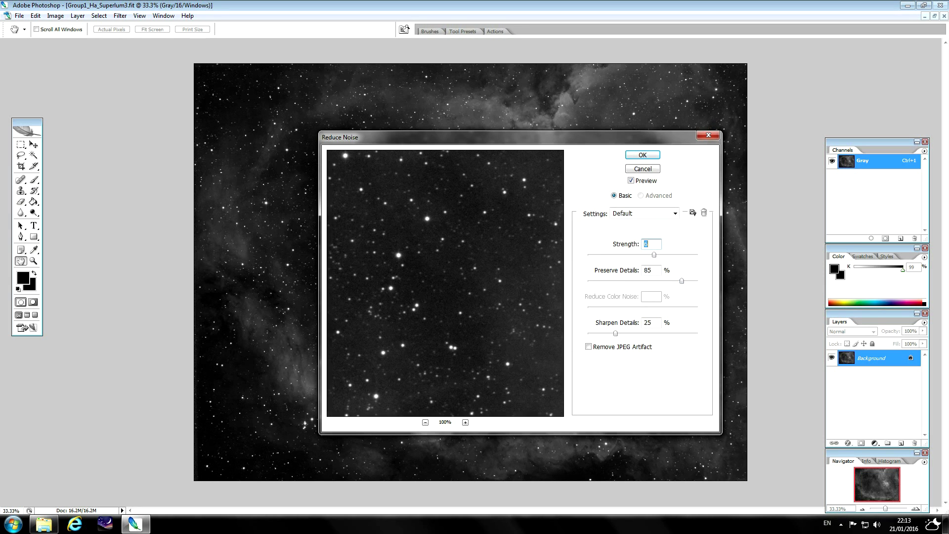
{"action": "mouse_move", "coordinate": [445, 222]}
{"action": "left_mouse_down"}
{"action": "mouse_move", "coordinate": [437, 347]}
{"action": "mouse_move", "coordinate": [467, 274]}
{"action": "left_mouse_up"}
{"action": "left_click_drag", "start_coordinate": [385, 277], "coordinate": [504, 276]}
{"action": "mouse_move", "coordinate": [386, 248]}
{"action": "left_mouse_down"}
{"action": "mouse_move", "coordinate": [506, 296]}
{"action": "mouse_move", "coordinate": [561, 280]}
{"action": "left_mouse_up"}
{"action": "left_click_drag", "start_coordinate": [386, 223], "coordinate": [511, 361]}
{"action": "left_click_drag", "start_coordinate": [445, 222], "coordinate": [490, 311]}
{"action": "left_click_drag", "start_coordinate": [445, 208], "coordinate": [444, 366]}
{"action": "left_click_drag", "start_coordinate": [504, 257], "coordinate": [408, 264]}
{"action": "left_click", "coordinate": [642, 154]}
{"action": "key", "text": "Escape"}
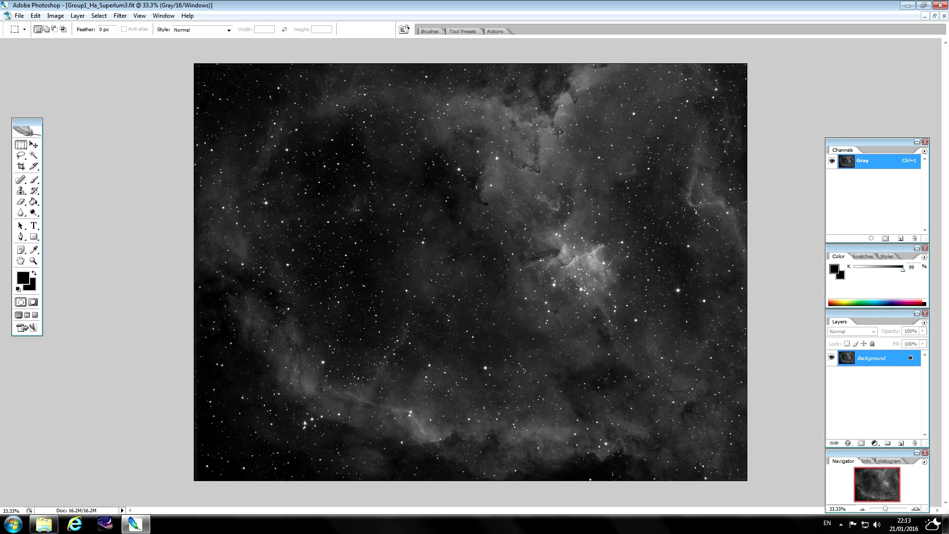
- Show the nebula image in a floating window at 25% zoom and select the entire image for copying
{"action": "left_click", "coordinate": [935, 16]}
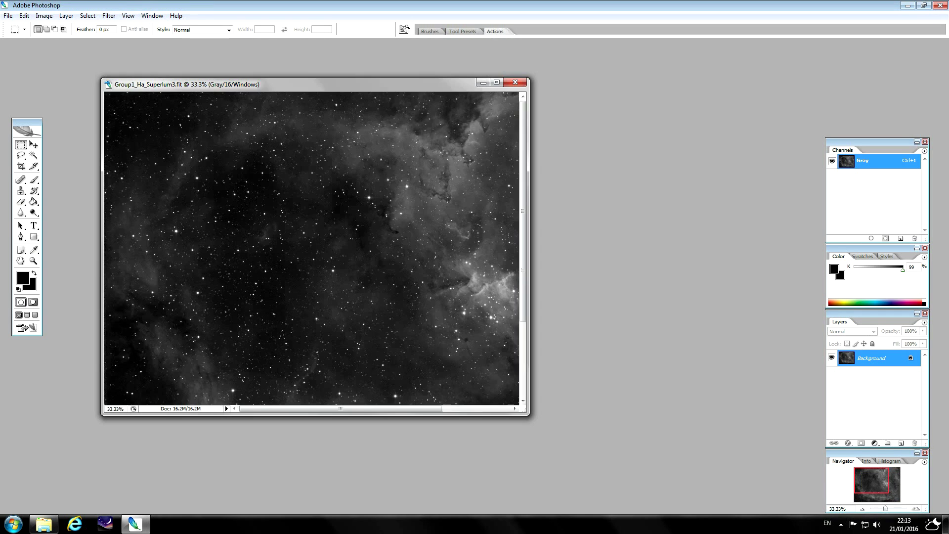
{"action": "left_click_drag", "start_coordinate": [403, 83], "coordinate": [398, 81]}
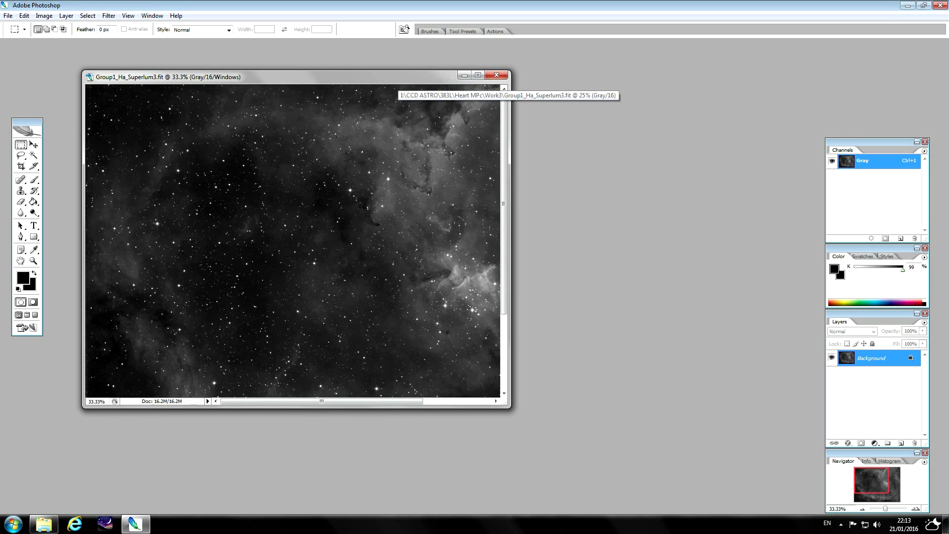
{"action": "key", "text": "ctrl+minus"}
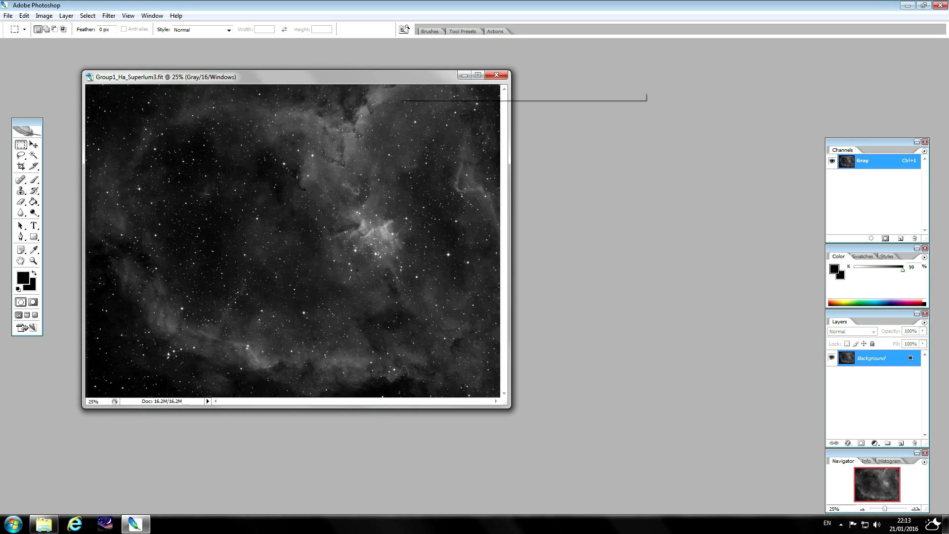
{"action": "key", "text": "ctrl+a"}
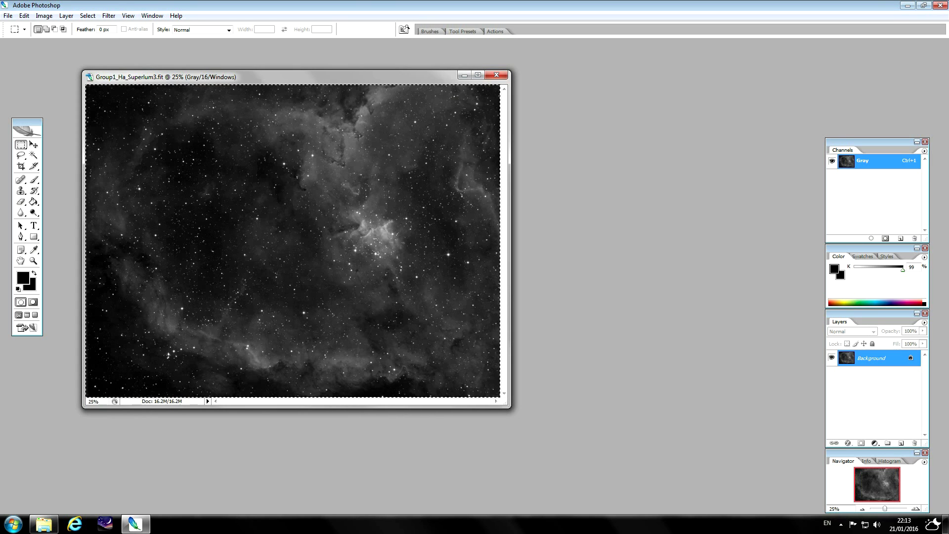
- Create a new 16-bit grayscale document of the same size and paste the nebula image into it
{"action": "left_click", "coordinate": [8, 15]}
{"action": "left_click", "coordinate": [19, 26]}
{"action": "left_click", "coordinate": [404, 85]}
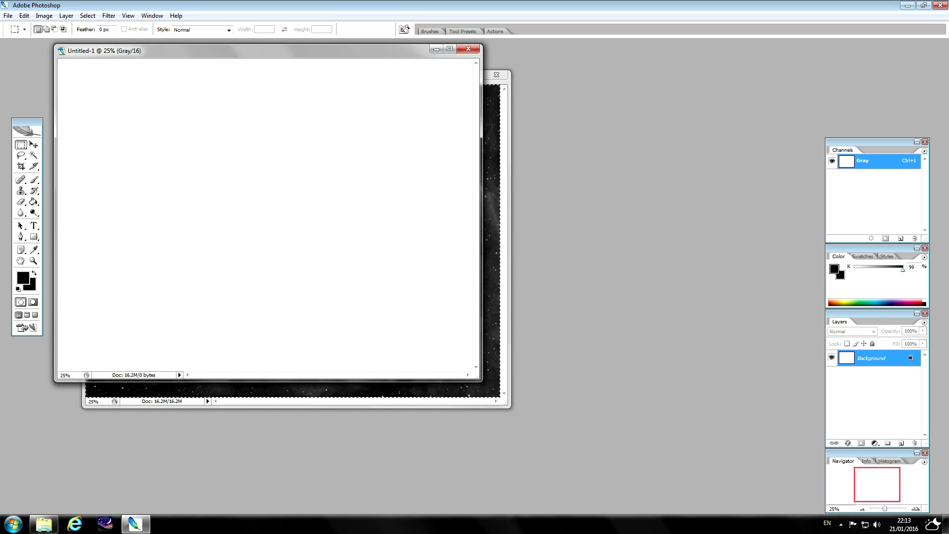
{"action": "left_click_drag", "start_coordinate": [251, 50], "coordinate": [415, 126]}
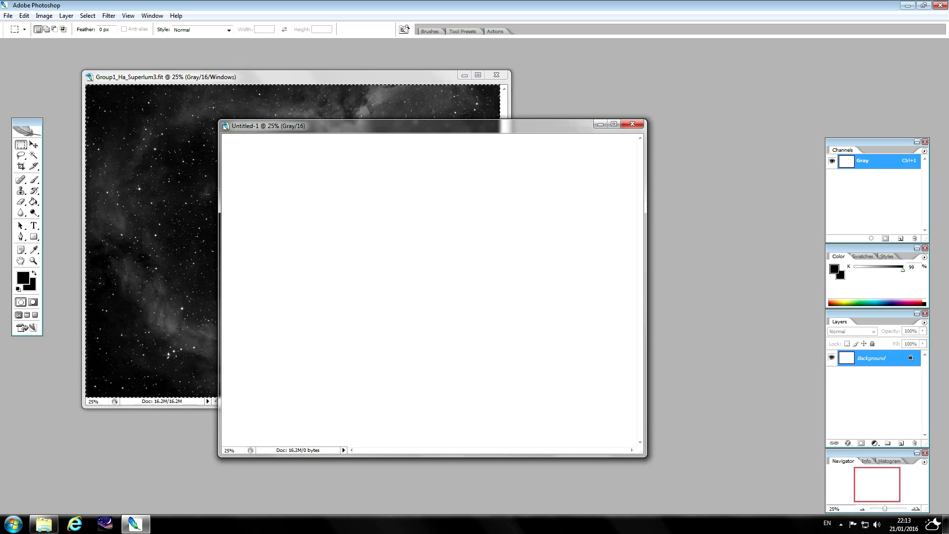
{"action": "key", "text": "ctrl+v"}
{"action": "left_click_drag", "start_coordinate": [447, 130], "coordinate": [532, 134]}
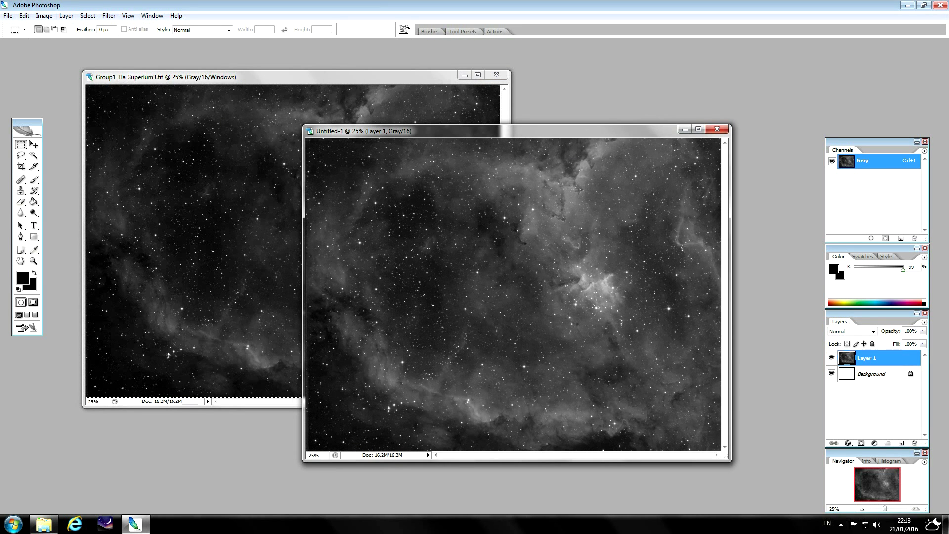
- Flatten the pasted document and set its proof setup to Windows RGB
{"action": "left_click", "coordinate": [66, 16]}
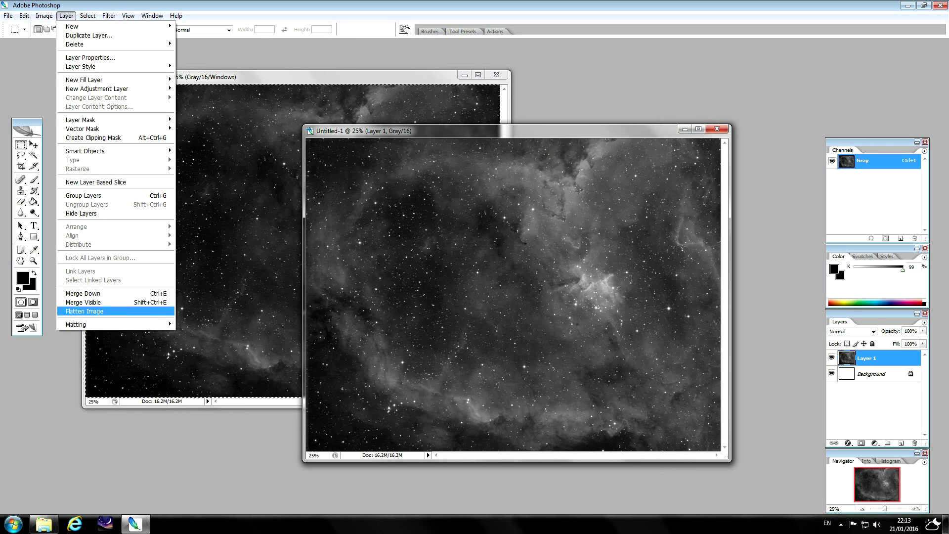
{"action": "left_click", "coordinate": [84, 311]}
{"action": "left_click", "coordinate": [128, 15]}
{"action": "mouse_move", "coordinate": [148, 26]}
{"action": "left_click", "coordinate": [258, 107]}
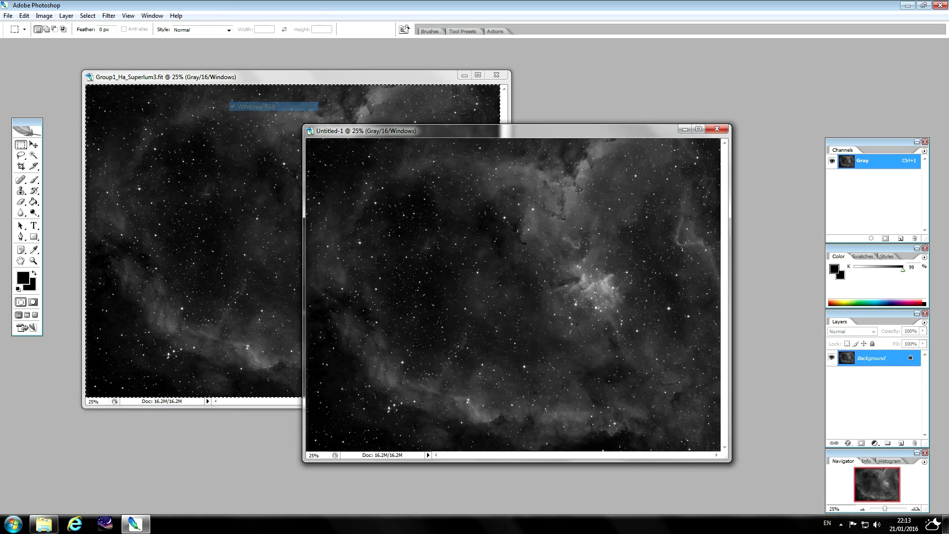
{"action": "mouse_move", "coordinate": [470, 131]}
{"action": "left_mouse_down"}
{"action": "mouse_move", "coordinate": [535, 138]}
{"action": "mouse_move", "coordinate": [477, 138]}
{"action": "left_mouse_up"}
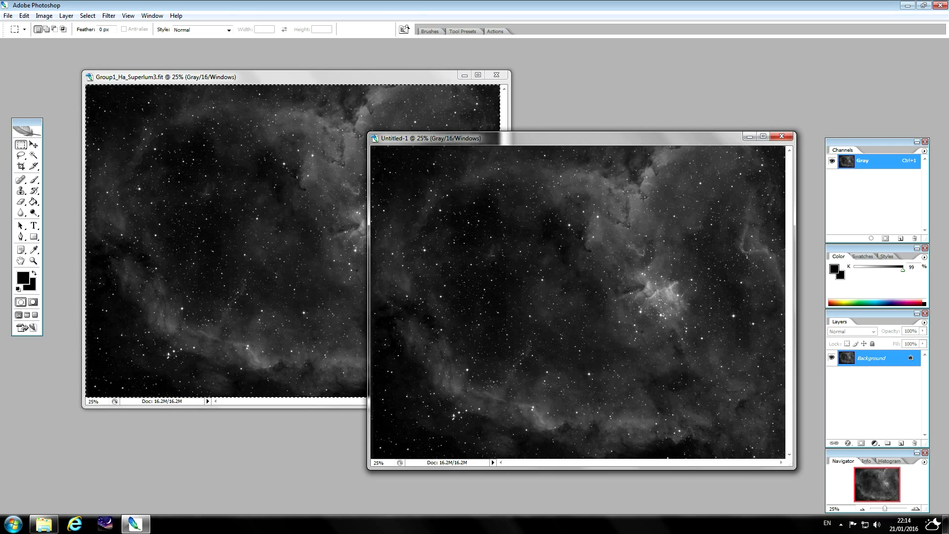
- Run the Select Brighter Stars action from the Astronomy Tools set on the new document
{"action": "left_click", "coordinate": [495, 31]}
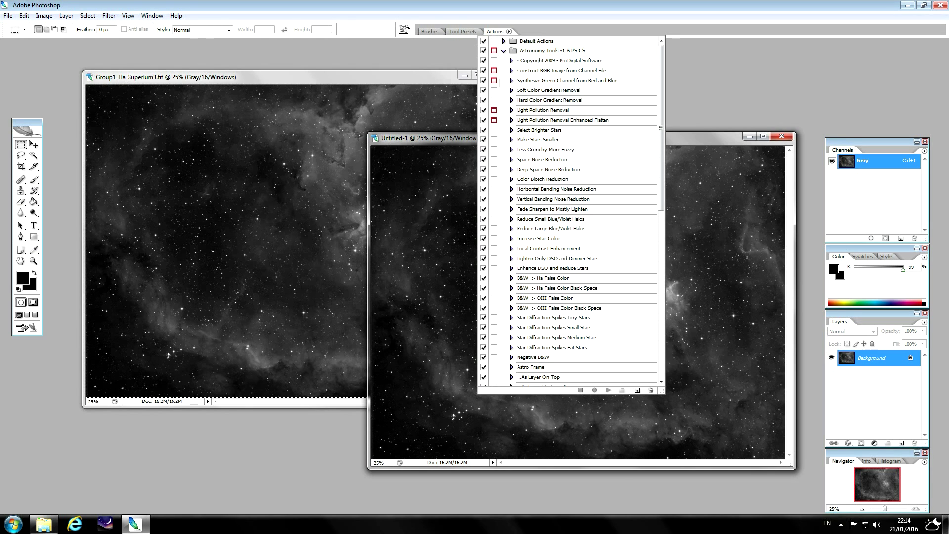
{"action": "left_click_drag", "start_coordinate": [702, 138], "coordinate": [703, 148]}
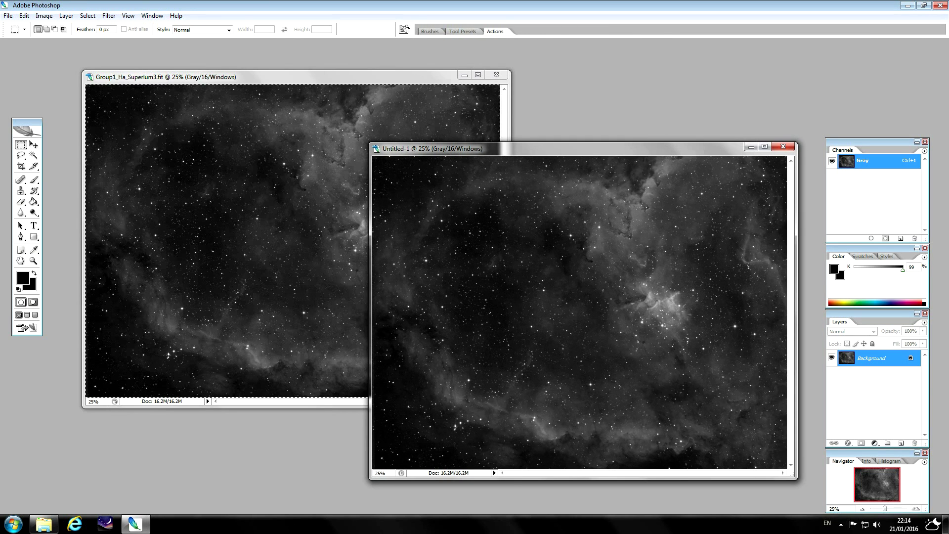
{"action": "key", "text": "alt+F9"}
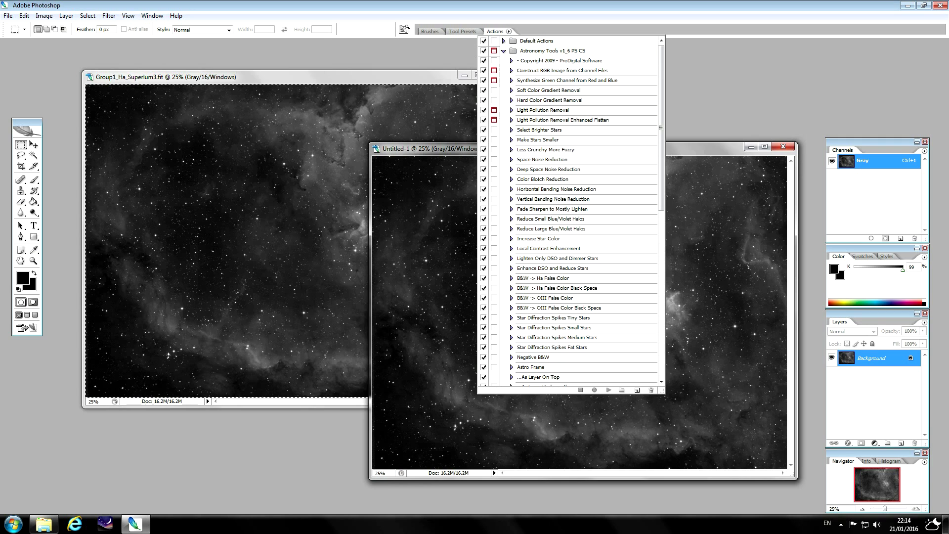
{"action": "left_click", "coordinate": [543, 130]}
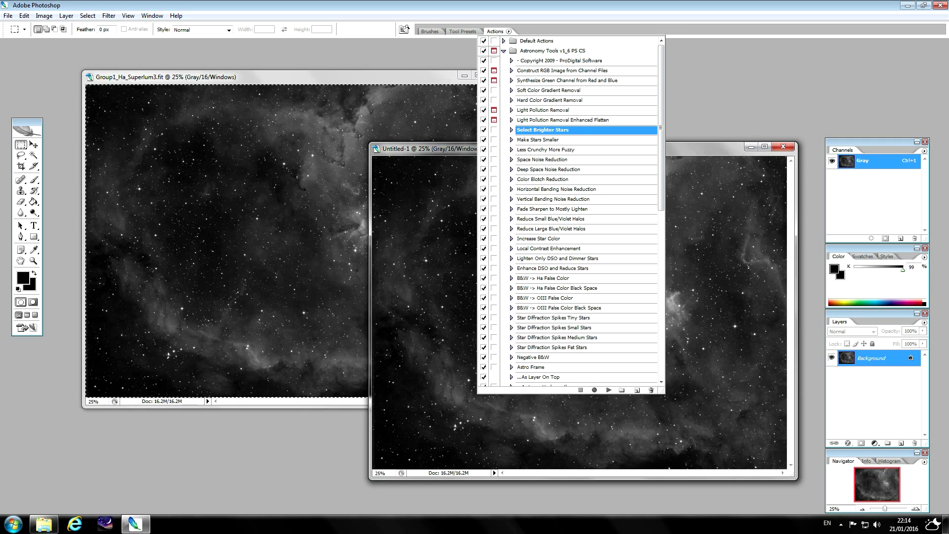
{"action": "left_click", "coordinate": [608, 390]}
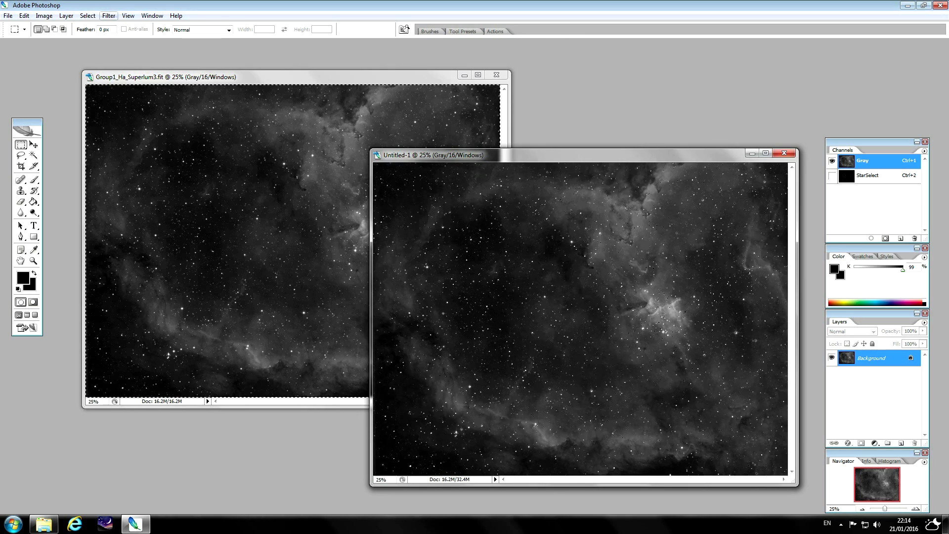
- Expand the star selection by 1 pixel
{"action": "left_click", "coordinate": [108, 15]}
{"action": "mouse_move", "coordinate": [87, 15]}
{"action": "key", "text": "Down"}
{"action": "key", "text": "Down"}
{"action": "key", "text": "Down"}
{"action": "key", "text": "Down"}
{"action": "key", "text": "Down"}
{"action": "key", "text": "Down"}
{"action": "key", "text": "Up"}
{"action": "key", "text": "Down"}
{"action": "key", "text": "Down"}
{"action": "key", "text": "Down"}
{"action": "key", "text": "Down"}
{"action": "key", "text": "Down"}
{"action": "key", "text": "Right"}
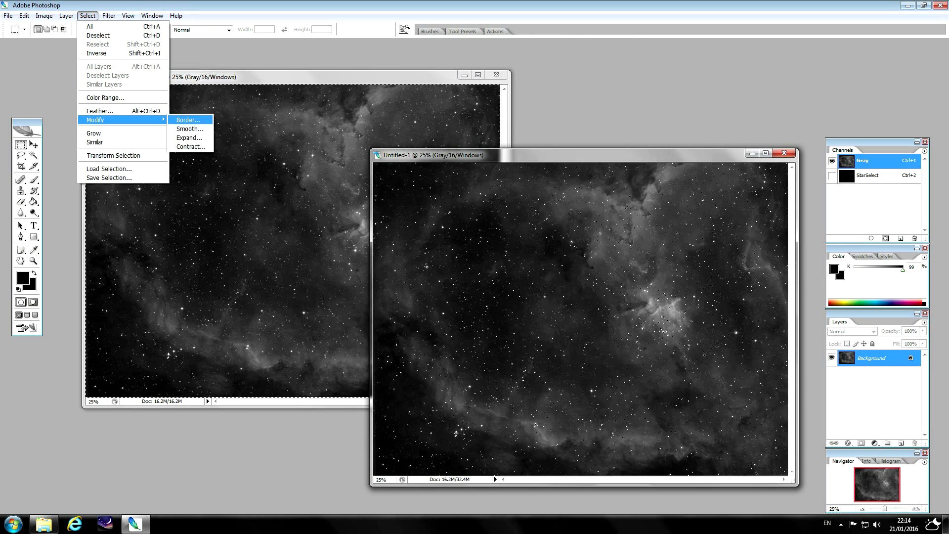
{"action": "key", "text": "Down"}
{"action": "key", "text": "Down"}
{"action": "key", "text": "Return"}
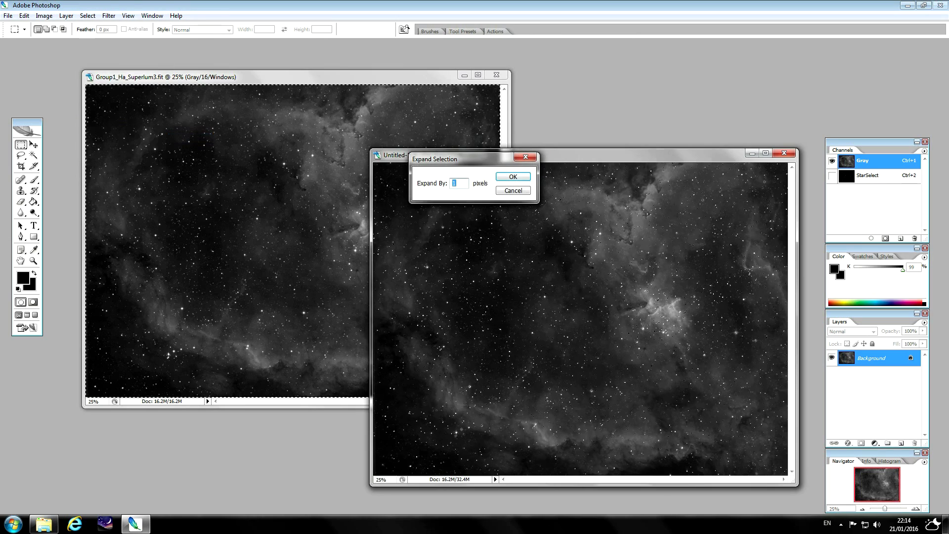
{"action": "key", "text": "Return"}
- Expand the star selection a second time, using the same 1-pixel amount
{"action": "key", "text": "alt+t"}
{"action": "key", "text": "Left"}
{"action": "key", "text": "Down"}
{"action": "key", "text": "Up"}
{"action": "key", "text": "Right"}
{"action": "key", "text": "Down"}
{"action": "key", "text": "Down"}
{"action": "key", "text": "Return"}
{"action": "key", "text": "Return"}
- Feather the expanded star selection with a radius of 1 pixel
{"action": "key", "text": "alt+s"}
{"action": "key", "text": "Down"}
{"action": "key", "text": "Down"}
{"action": "key", "text": "Down"}
{"action": "key", "text": "Down"}
{"action": "key", "text": "Down"}
{"action": "key", "text": "Down"}
{"action": "key", "text": "Up"}
{"action": "key", "text": "Return"}
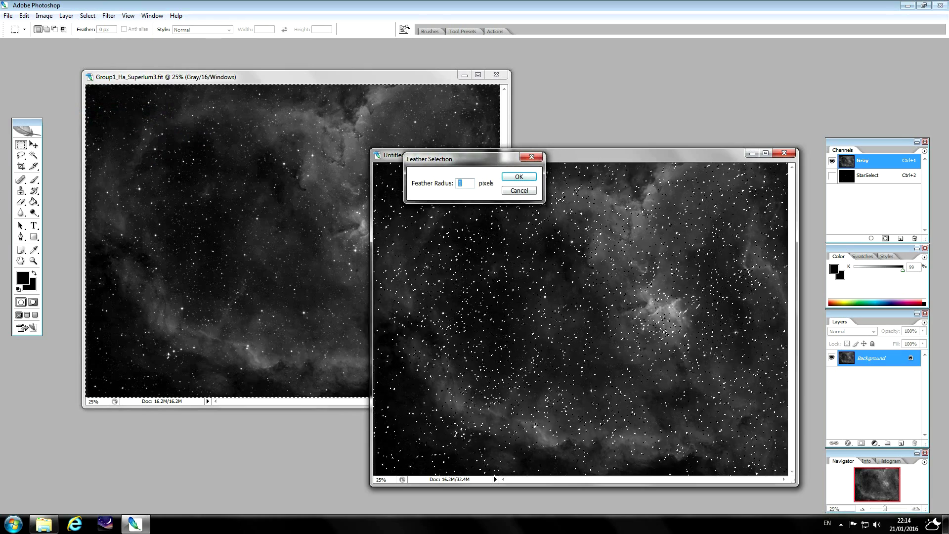
{"action": "key", "text": "Return"}
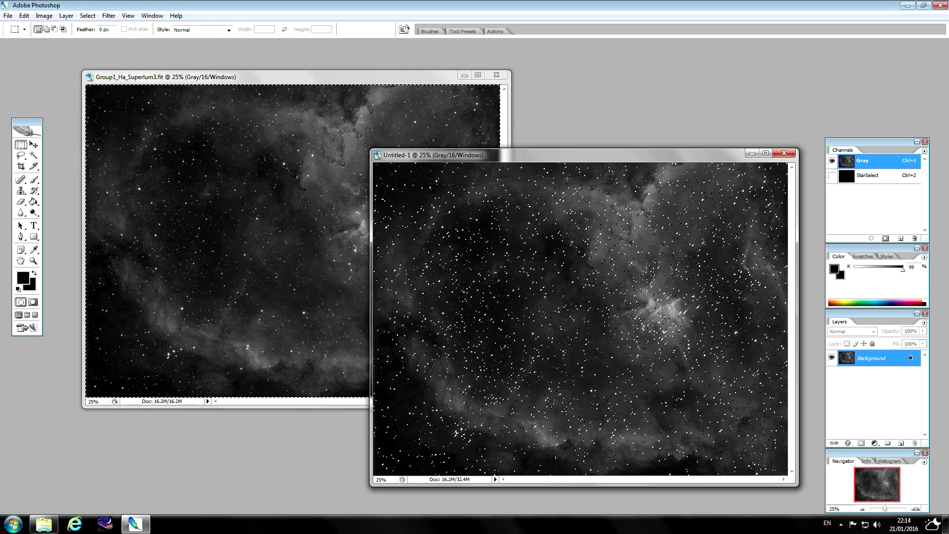
- Copy the selected stars from the background to a new layer
{"action": "key", "text": "j"}
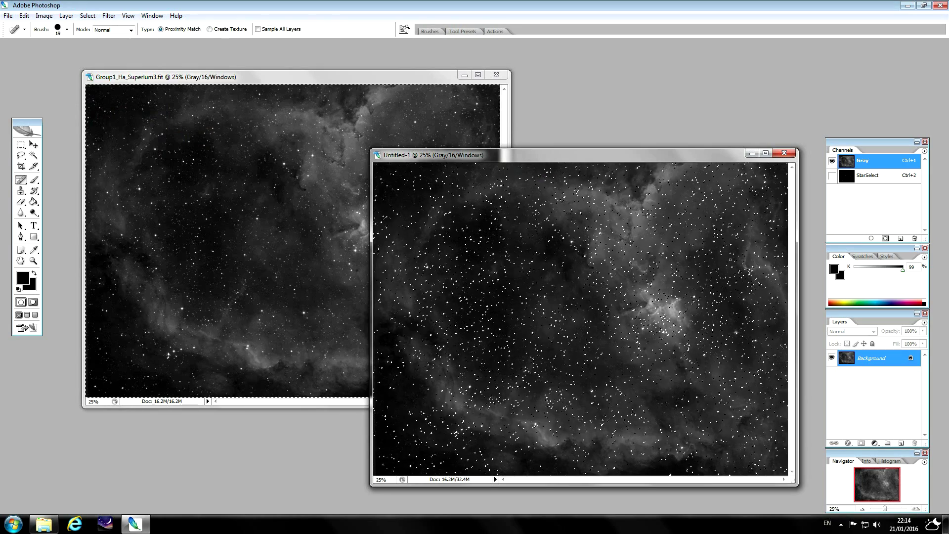
{"action": "key", "text": "ctrl+j"}
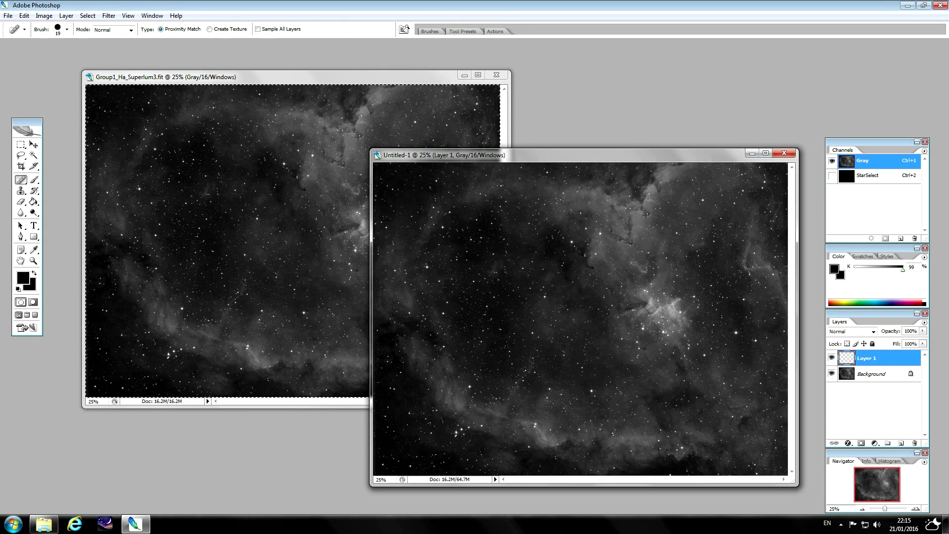
{"action": "left_click_drag", "start_coordinate": [867, 313], "coordinate": [858, 309]}
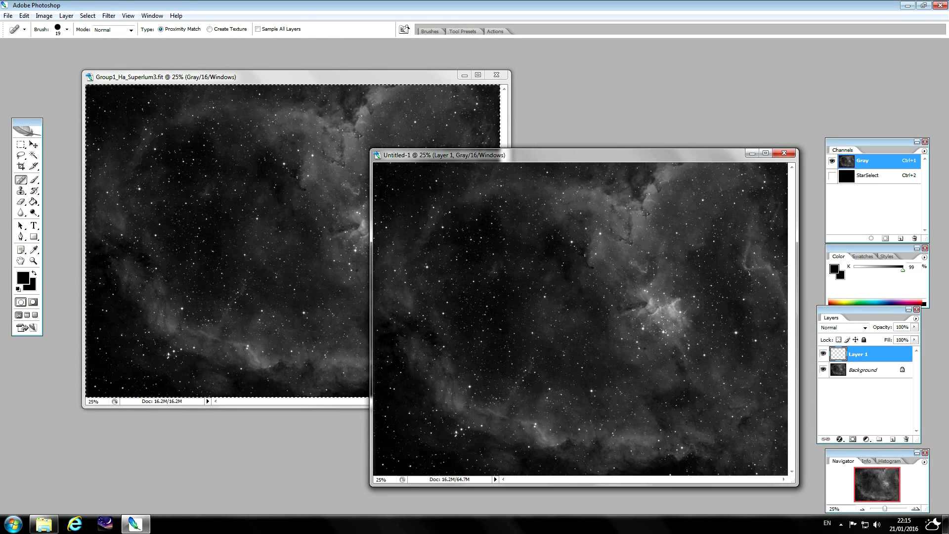
- Duplicate the Background layer as Background copy, beneath the star layer
{"action": "key", "text": "alt+bracketleft"}
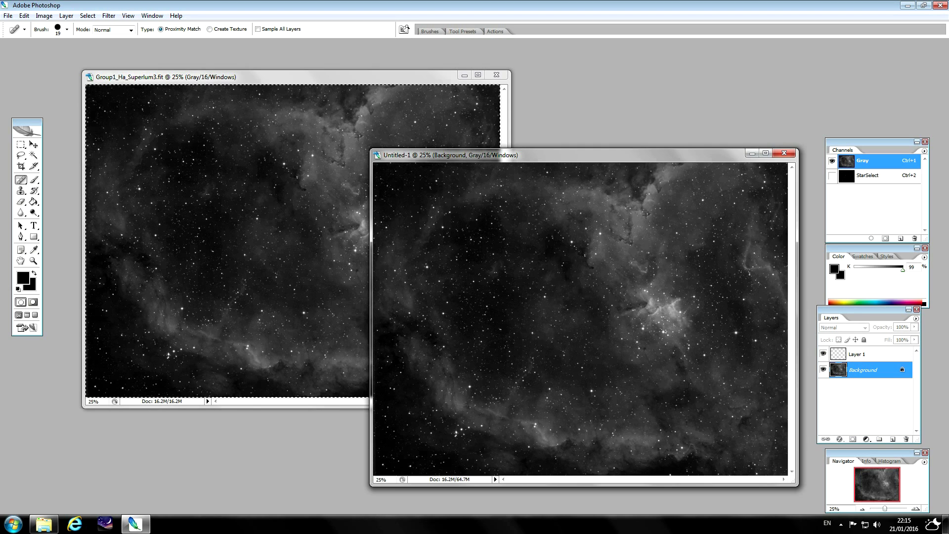
{"action": "right_click", "coordinate": [866, 368]}
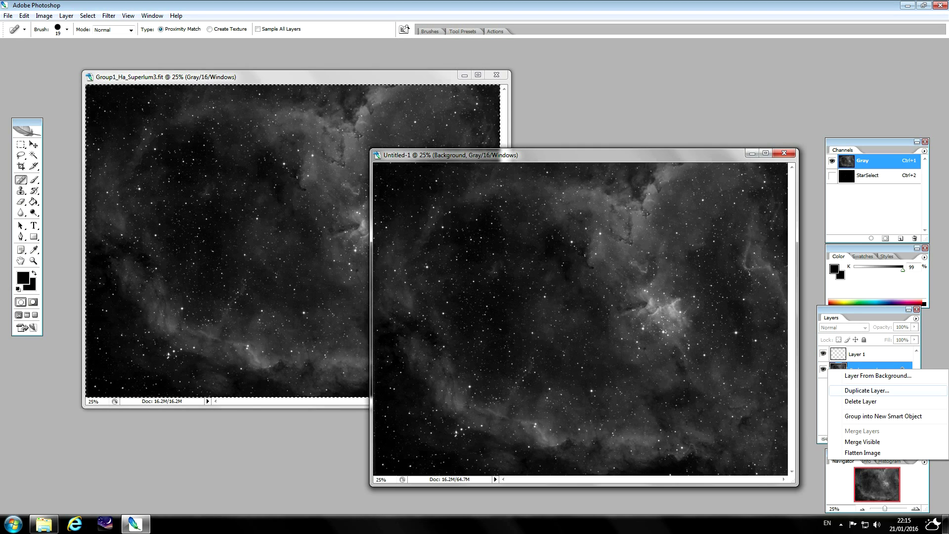
{"action": "left_click", "coordinate": [866, 390]}
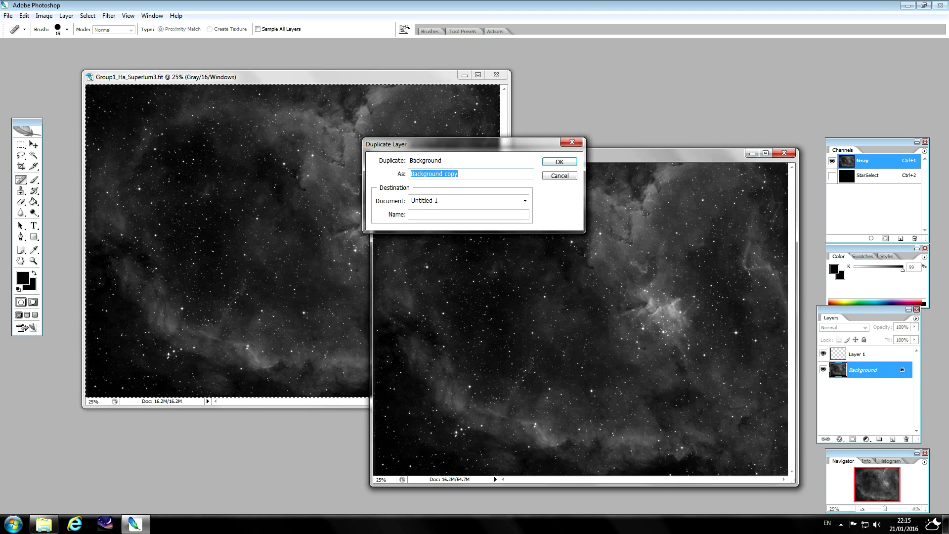
{"action": "key", "text": "Return"}
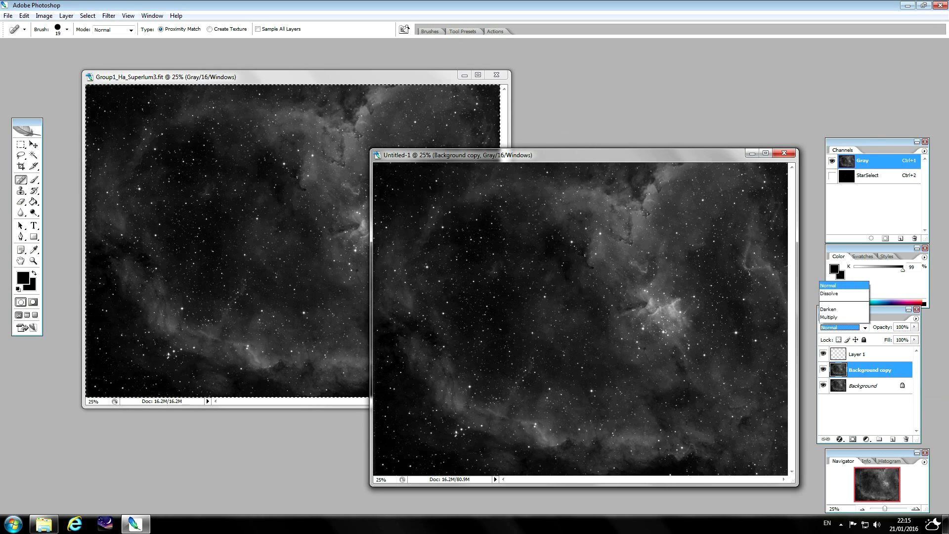
- Set the blend mode of the Background copy layer to Overlay
{"action": "left_click", "coordinate": [843, 327]}
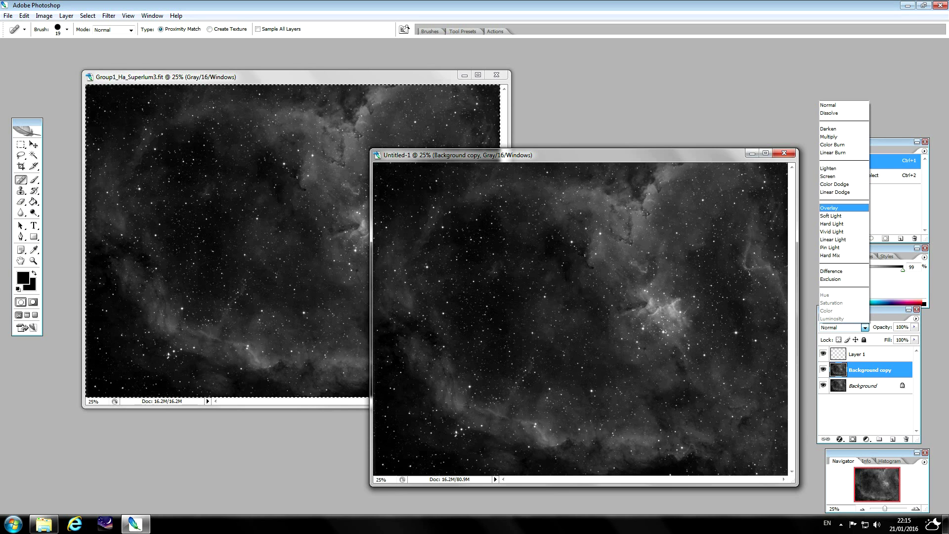
{"action": "left_click", "coordinate": [840, 207]}
{"action": "left_click_drag", "start_coordinate": [583, 154], "coordinate": [565, 82]}
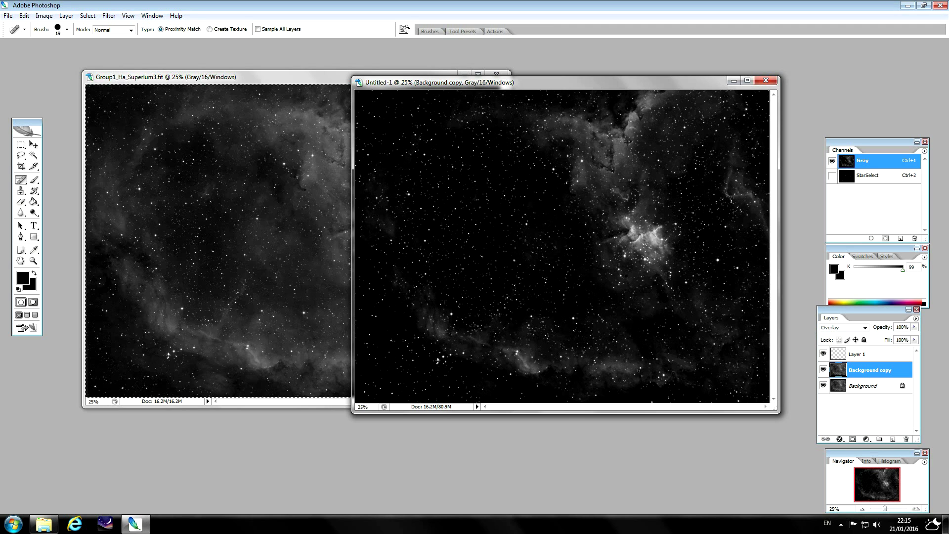
{"action": "left_click_drag", "start_coordinate": [566, 82], "coordinate": [526, 117]}
- Apply a High Pass filter with a radius of 4.2 pixels to the Background copy layer
{"action": "left_click", "coordinate": [108, 15]}
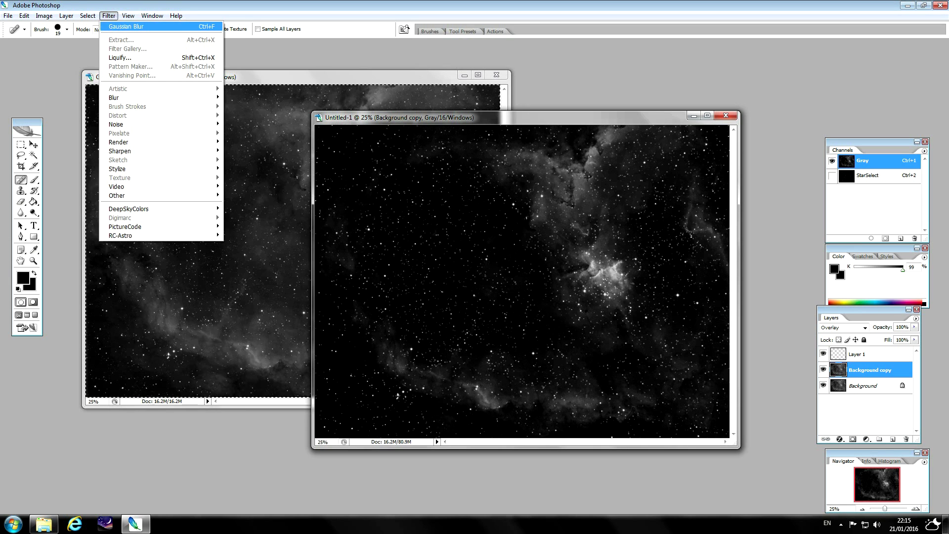
{"action": "mouse_move", "coordinate": [149, 196]}
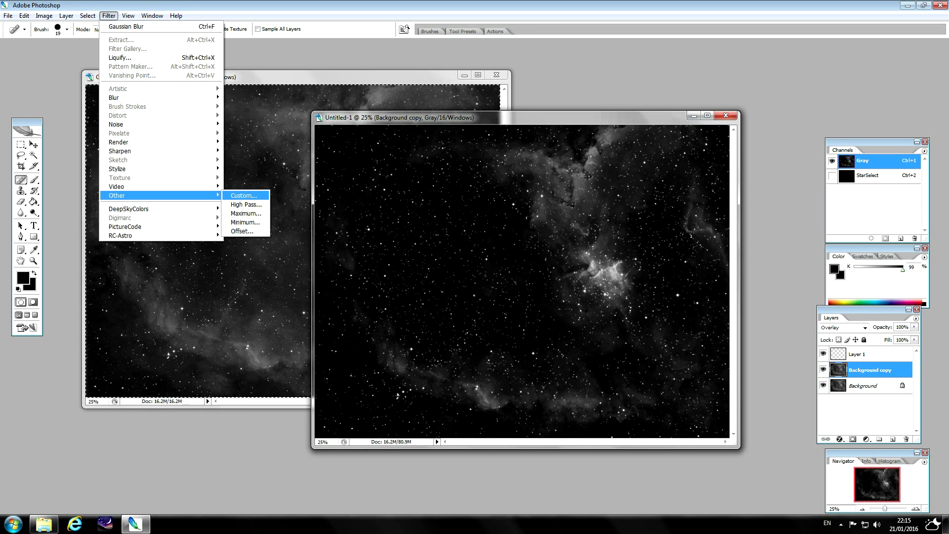
{"action": "left_click", "coordinate": [245, 204]}
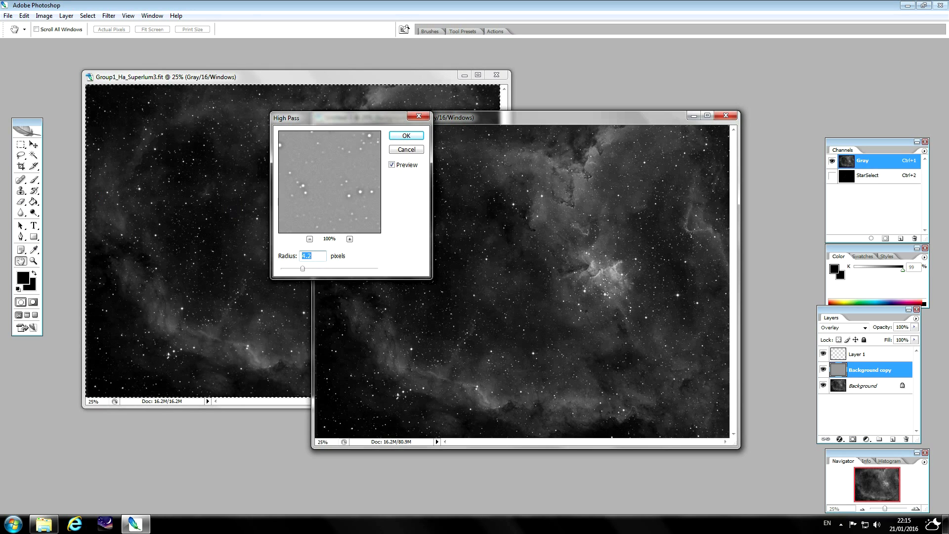
{"action": "key", "text": "Return"}
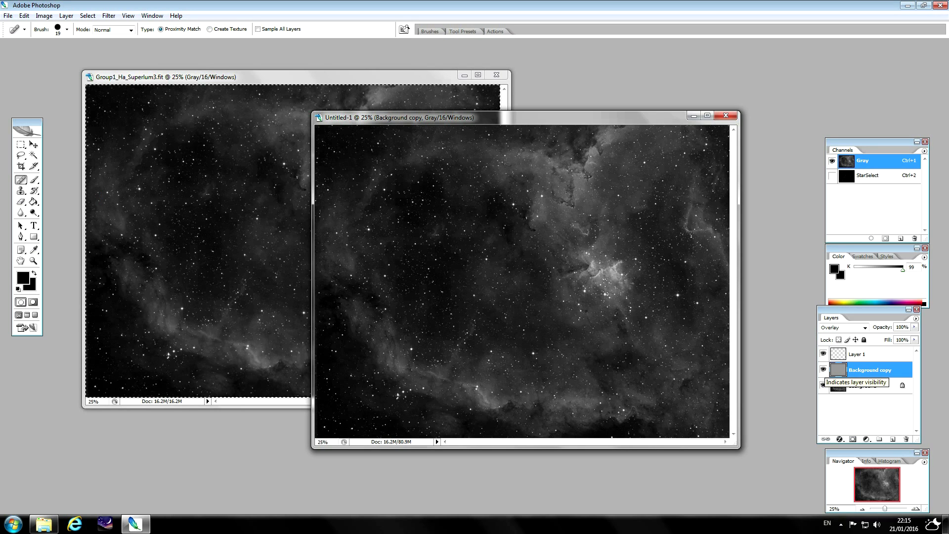
- Compare the image with and without the high-pass layer by repeatedly hiding and showing Background copy
{"action": "left_click", "coordinate": [823, 369]}
{"action": "left_click", "coordinate": [823, 370]}
{"action": "left_click", "coordinate": [823, 370]}
{"action": "left_click", "coordinate": [823, 370]}
{"action": "key", "text": "alt+shift+o"}
{"action": "left_click", "coordinate": [824, 369]}
{"action": "left_click", "coordinate": [823, 369]}
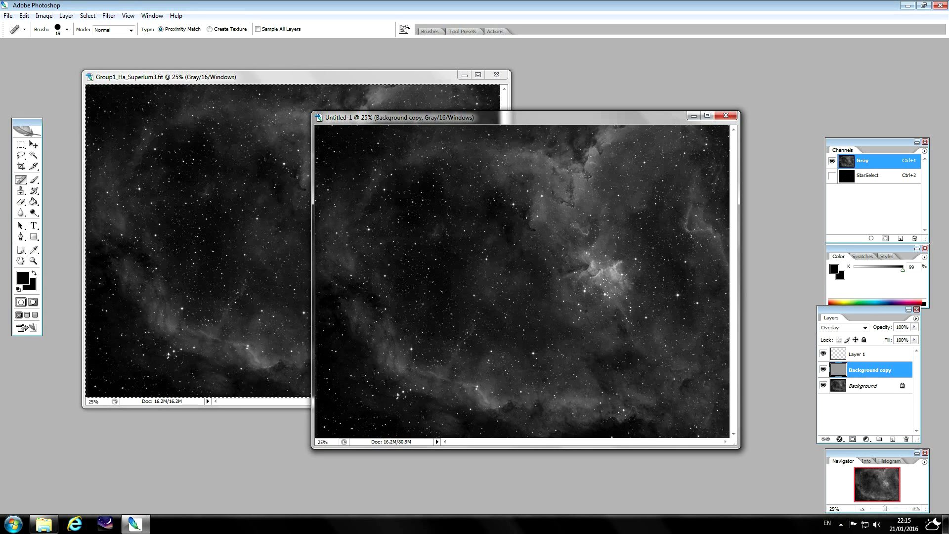
- Flatten all layers of Untitled-1 into a single Background layer
{"action": "key", "text": "alt+s"}
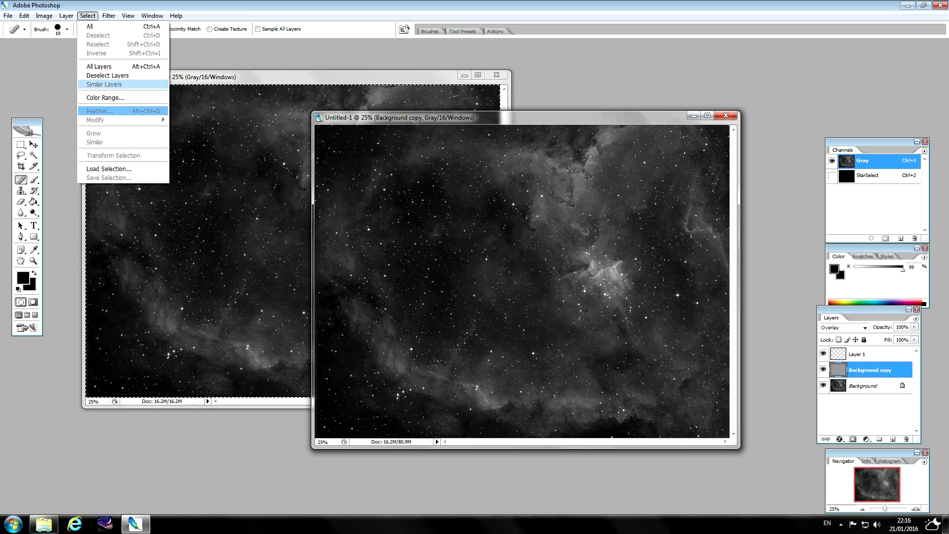
{"action": "mouse_move", "coordinate": [66, 15]}
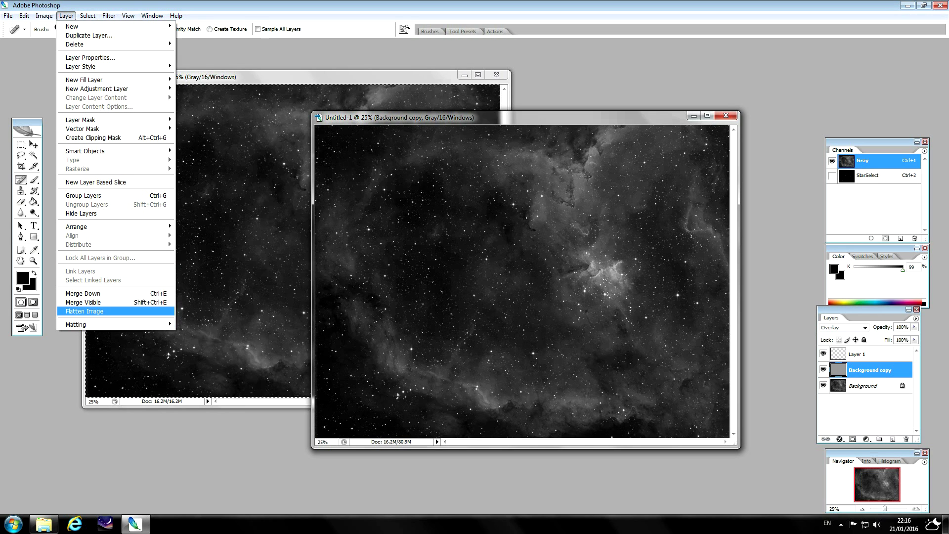
{"action": "left_click", "coordinate": [84, 311]}
{"action": "left_click_drag", "start_coordinate": [525, 117], "coordinate": [561, 148]}
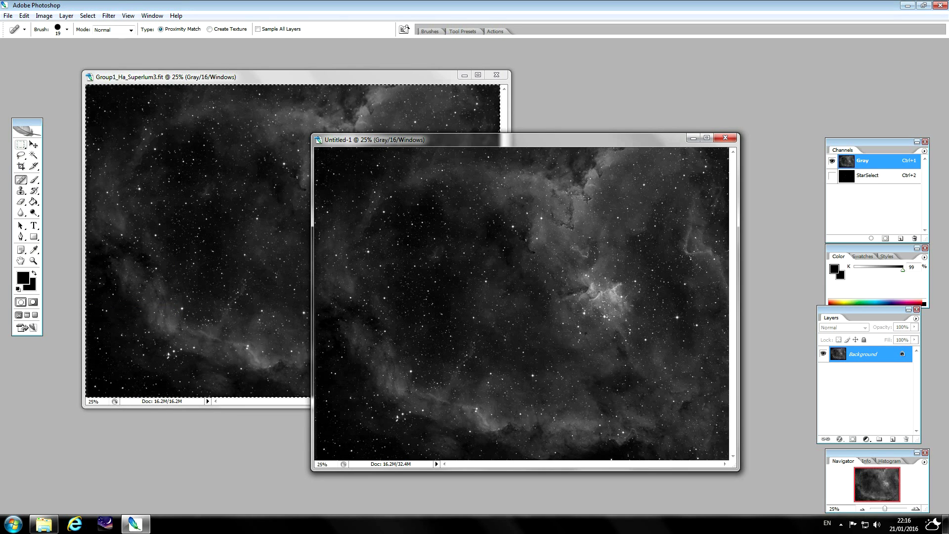
- Load the StarSelect channel as a new selection in Untitled-1
{"action": "key", "text": "m"}
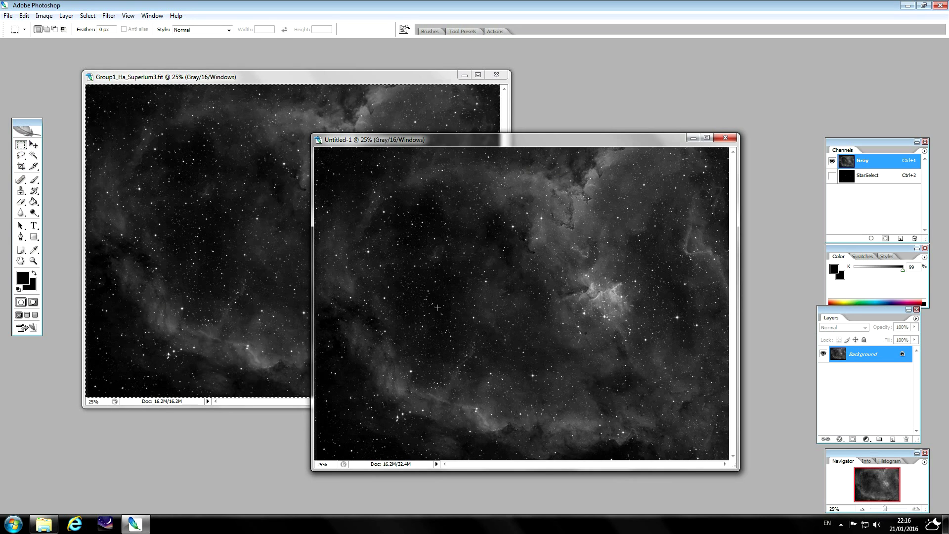
{"action": "right_click", "coordinate": [538, 224]}
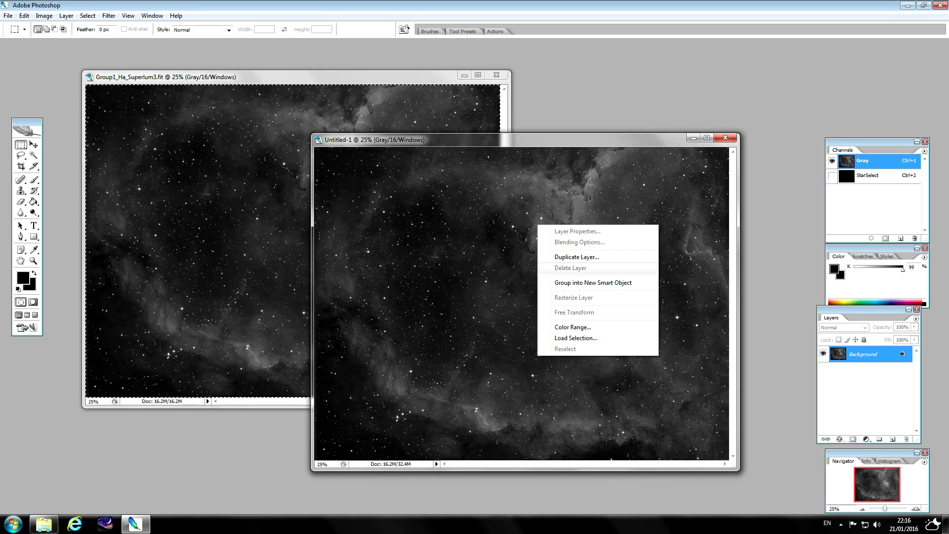
{"action": "left_click", "coordinate": [575, 339]}
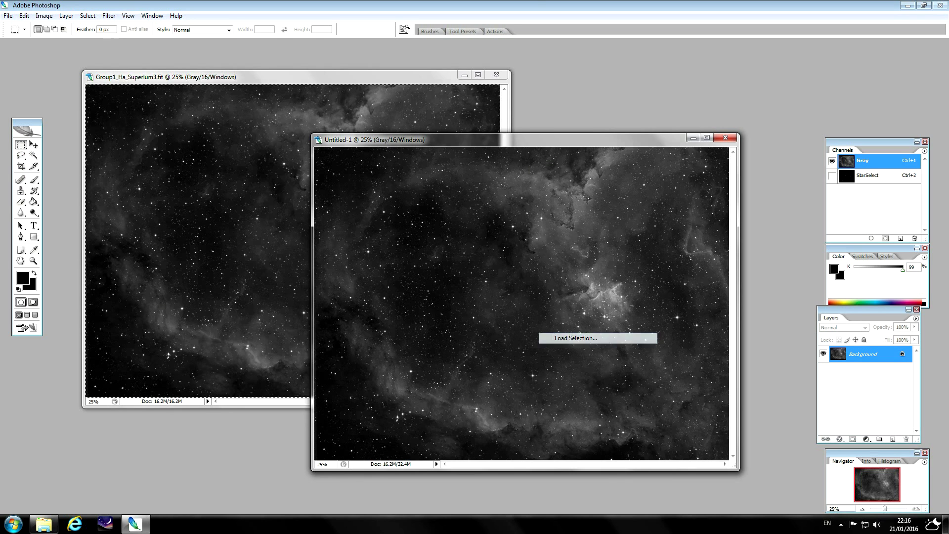
{"action": "left_click", "coordinate": [519, 175]}
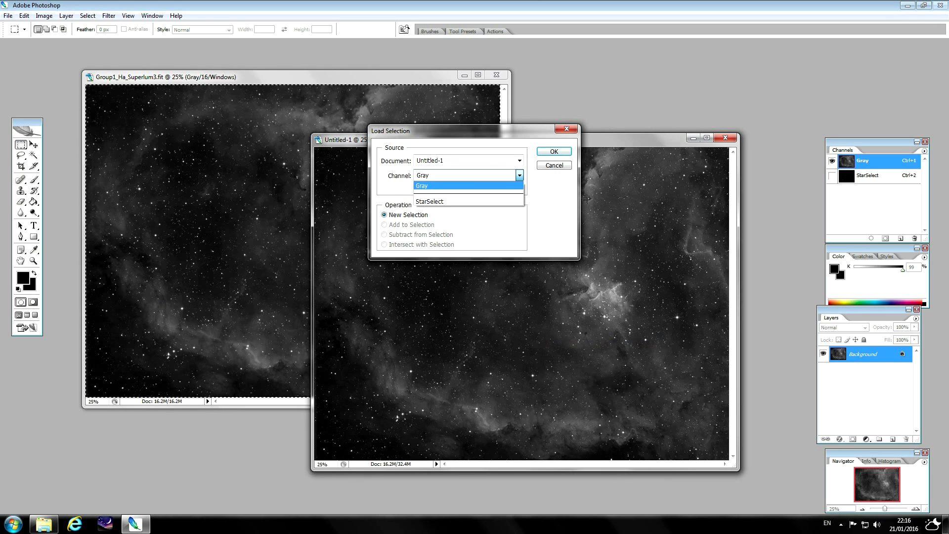
{"action": "left_click", "coordinate": [430, 201]}
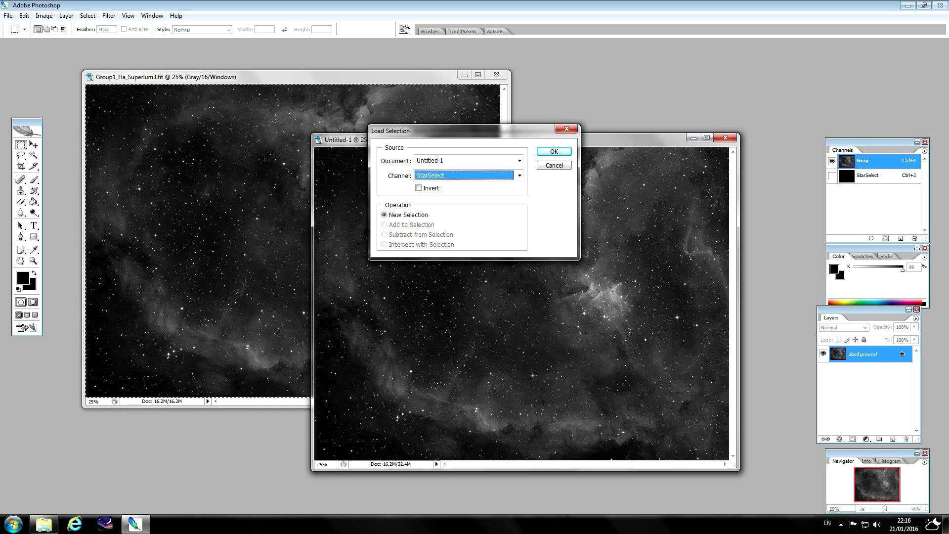
{"action": "key", "text": "Return"}
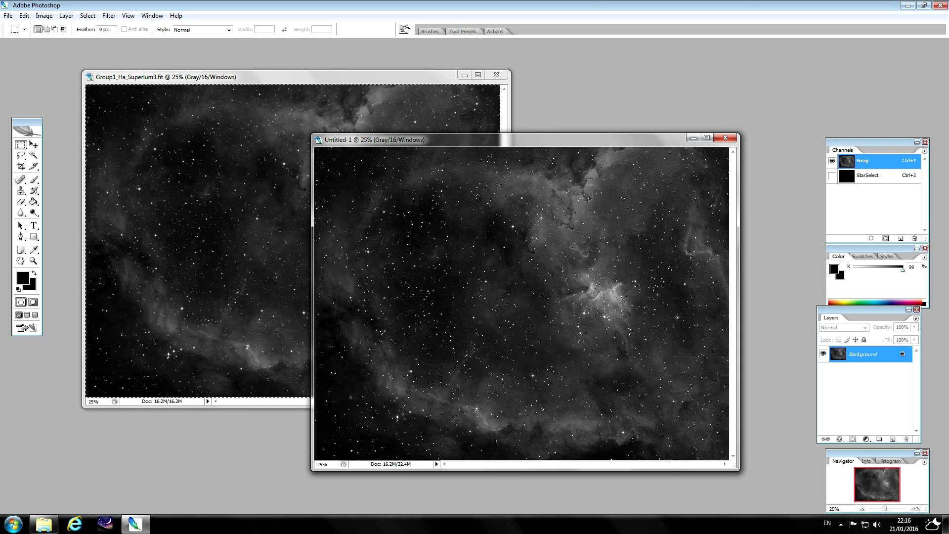
- Expand the star selection twice, by 1 pixel each time
{"action": "left_click_drag", "start_coordinate": [577, 140], "coordinate": [603, 126]}
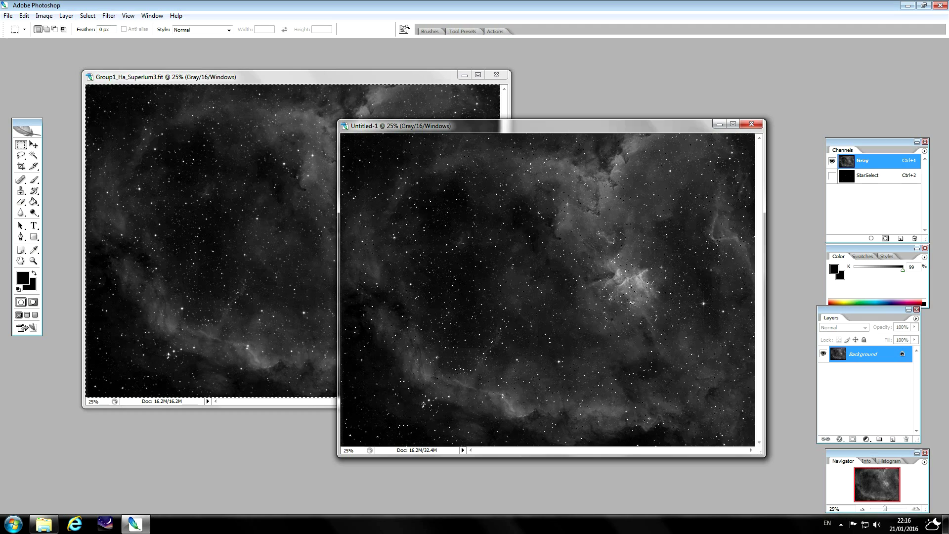
{"action": "left_click", "coordinate": [87, 16]}
{"action": "mouse_move", "coordinate": [122, 120]}
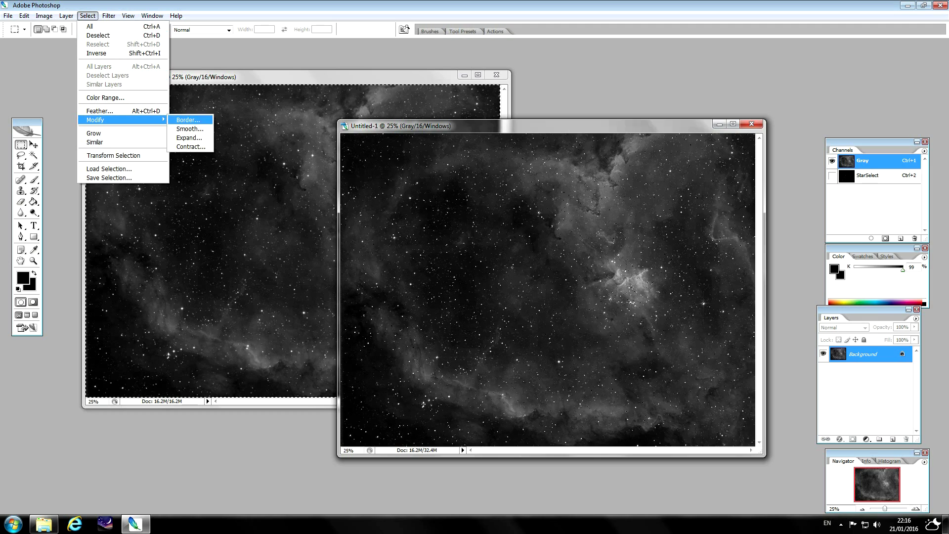
{"action": "left_click", "coordinate": [189, 138]}
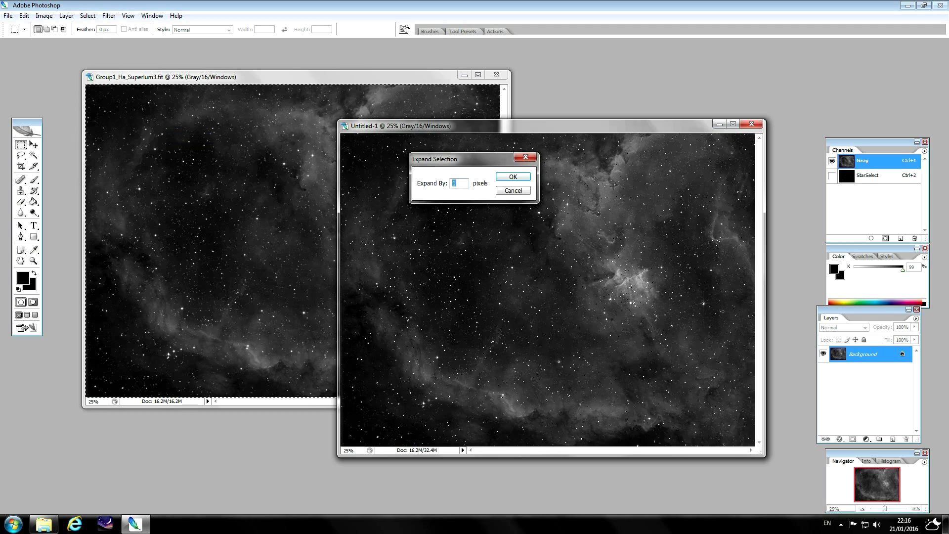
{"action": "key", "text": "Return"}
{"action": "left_click", "coordinate": [108, 16]}
{"action": "mouse_move", "coordinate": [87, 15]}
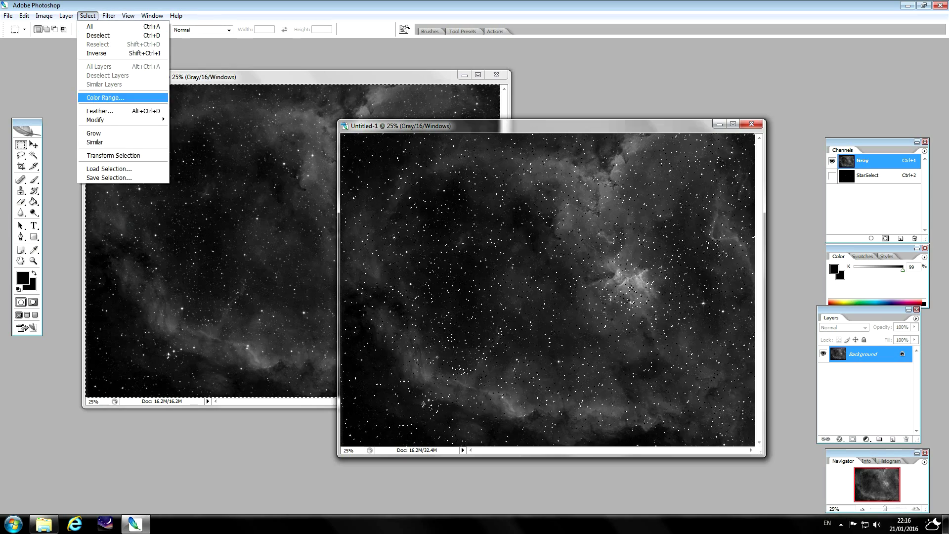
{"action": "mouse_move", "coordinate": [99, 119]}
{"action": "left_click", "coordinate": [190, 134]}
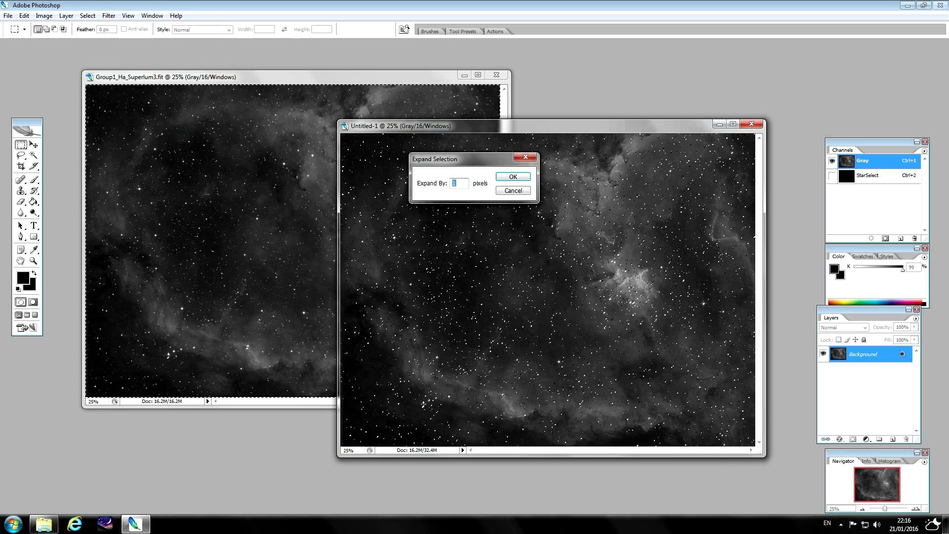
{"action": "key", "text": "Return"}
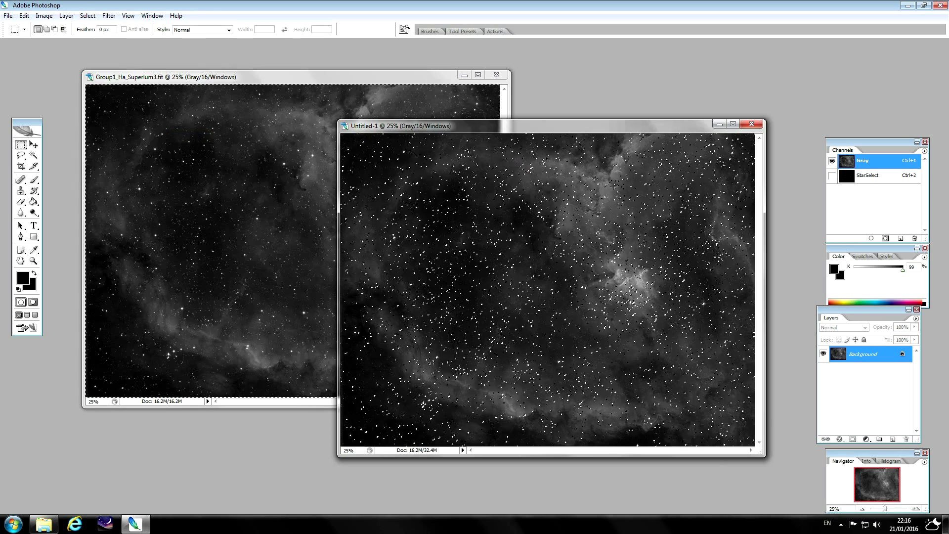
- Invert the selection to select everything except the stars
{"action": "key", "text": "alt+s"}
{"action": "key", "text": "Down"}
{"action": "key", "text": "Down"}
{"action": "key", "text": "Down"}
{"action": "key", "text": "Down"}
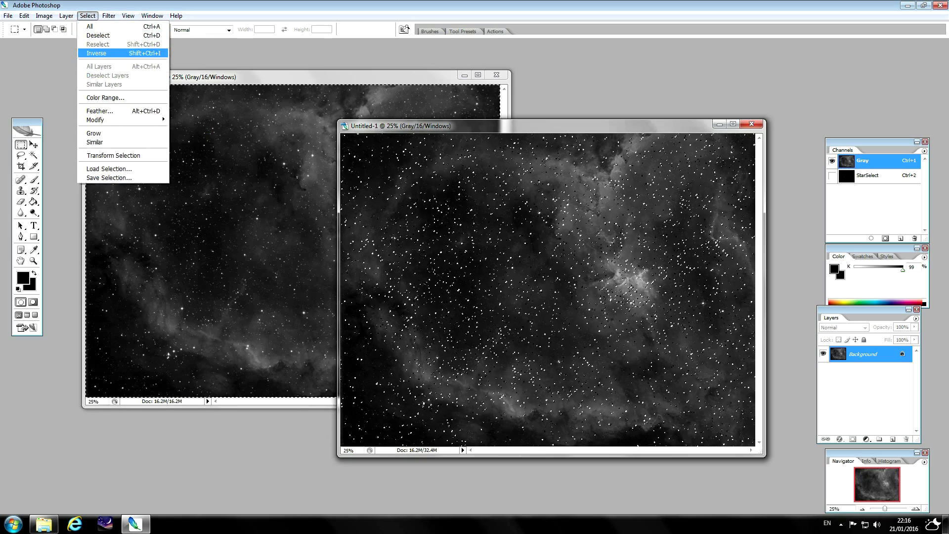
{"action": "key", "text": "Return"}
- Copy the selected starless nebula from Untitled-1 and paste it as a new layer into Group1_Ha_Superlum3.fit
{"action": "left_click_drag", "start_coordinate": [505, 128], "coordinate": [516, 120]}
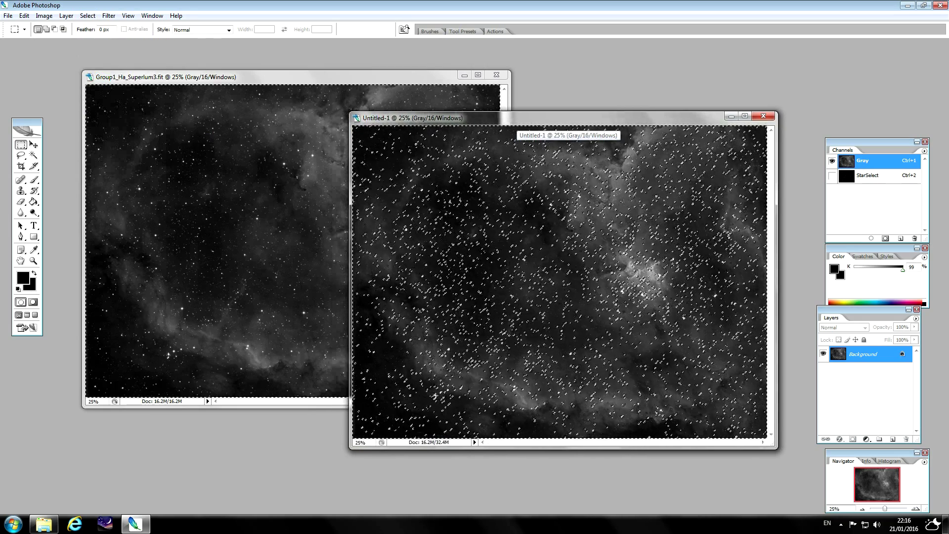
{"action": "left_click_drag", "start_coordinate": [232, 77], "coordinate": [395, 106]}
{"action": "key", "text": "ctrl+v"}
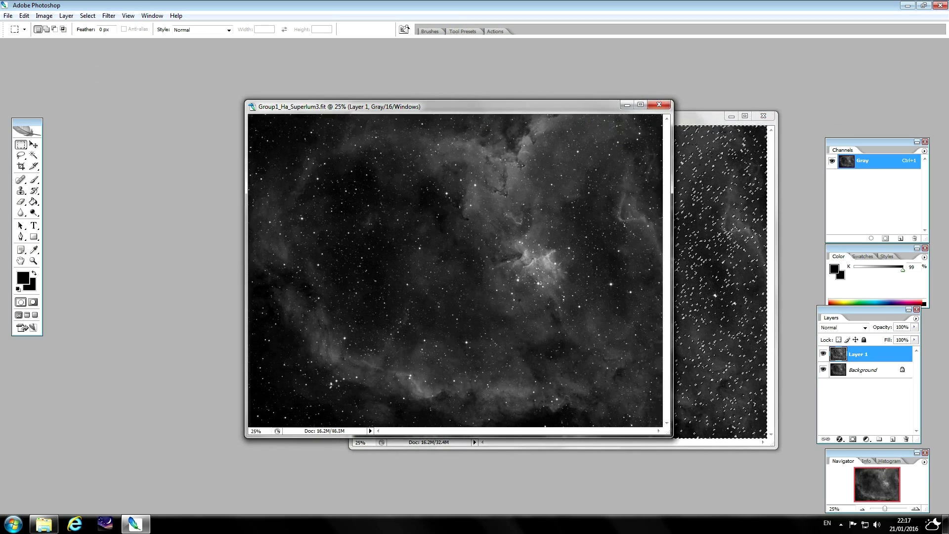
- Close the Untitled-1 document without saving it
{"action": "left_click", "coordinate": [692, 118]}
{"action": "left_click", "coordinate": [763, 115]}
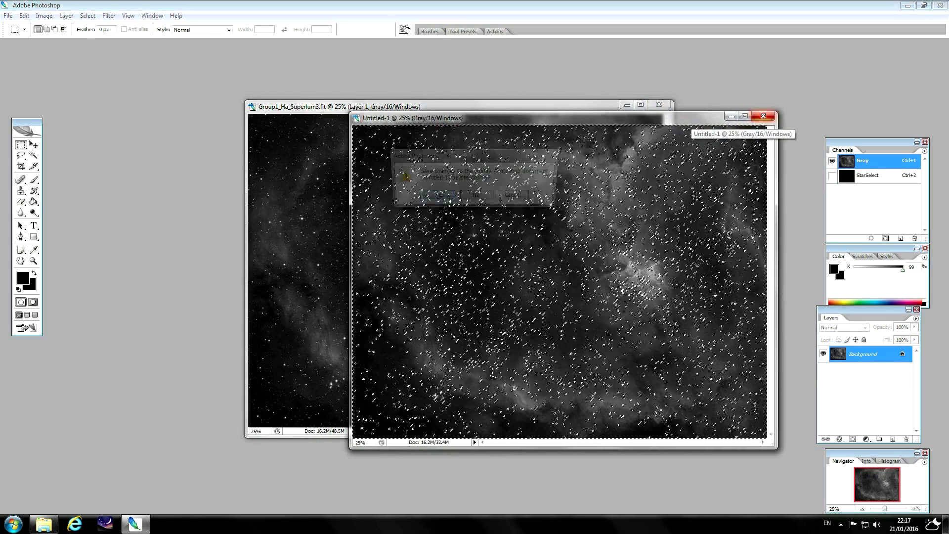
{"action": "left_click", "coordinate": [476, 197]}
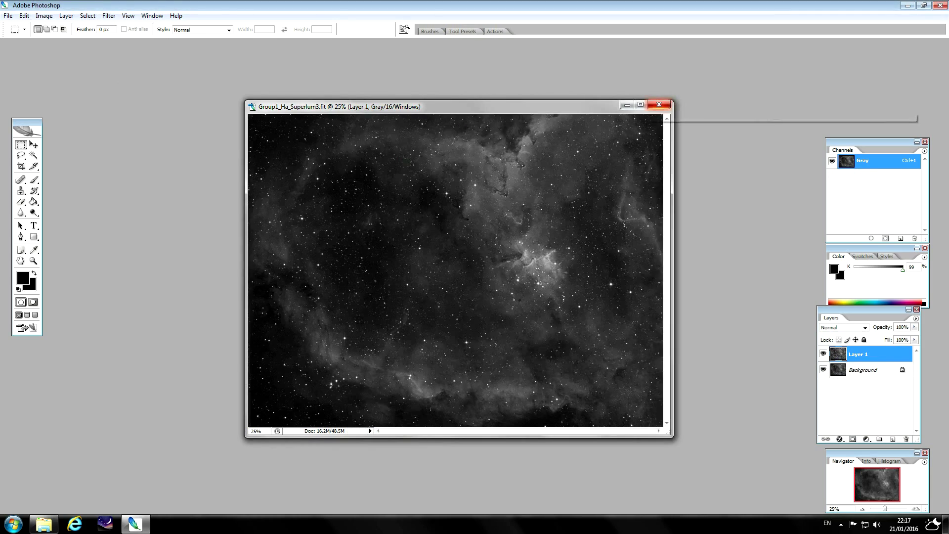
- Maximize the Group1_Ha_Superlum3.fit document and add a black mask that hides all of Layer 1
{"action": "left_click", "coordinate": [642, 105]}
{"action": "key", "text": "ctrl+plus"}
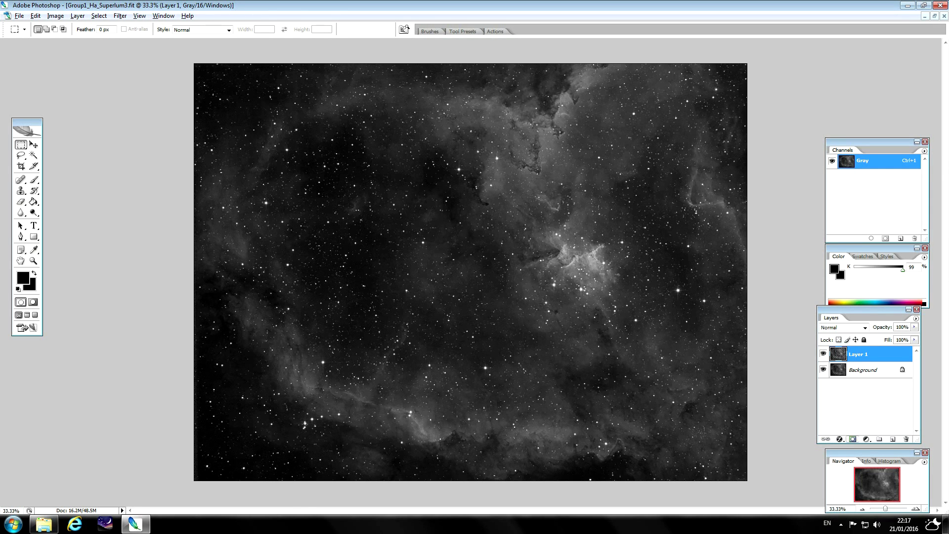
{"action": "left_click", "coordinate": [852, 438], "text": "alt"}
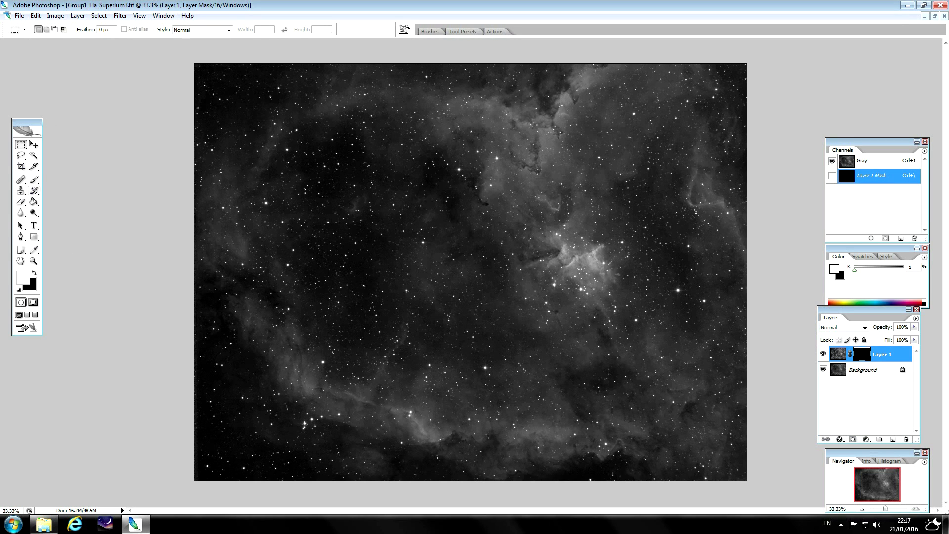
- Set up a soft brush with a 120 px diameter and 0% hardness for painting on the layer mask
{"action": "key", "text": "b"}
{"action": "key", "text": "b"}
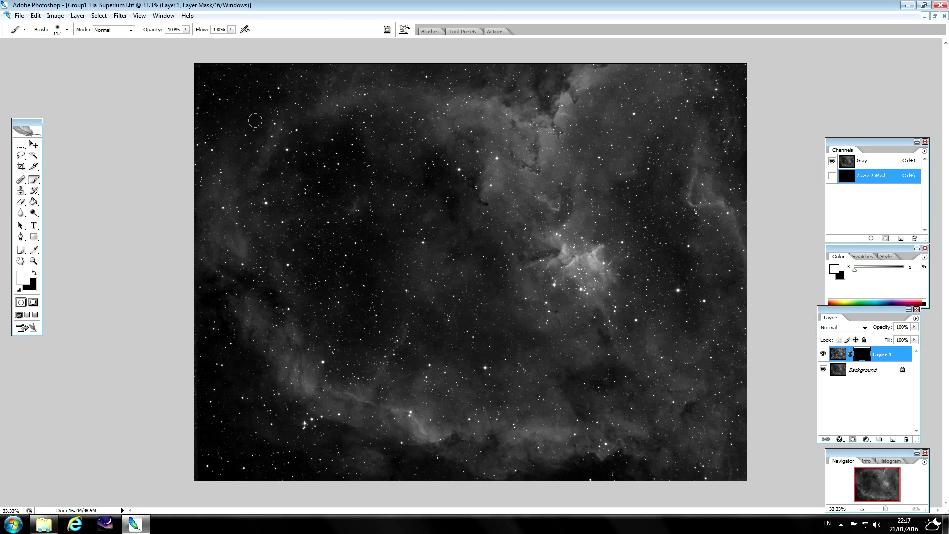
{"action": "left_click", "coordinate": [66, 29]}
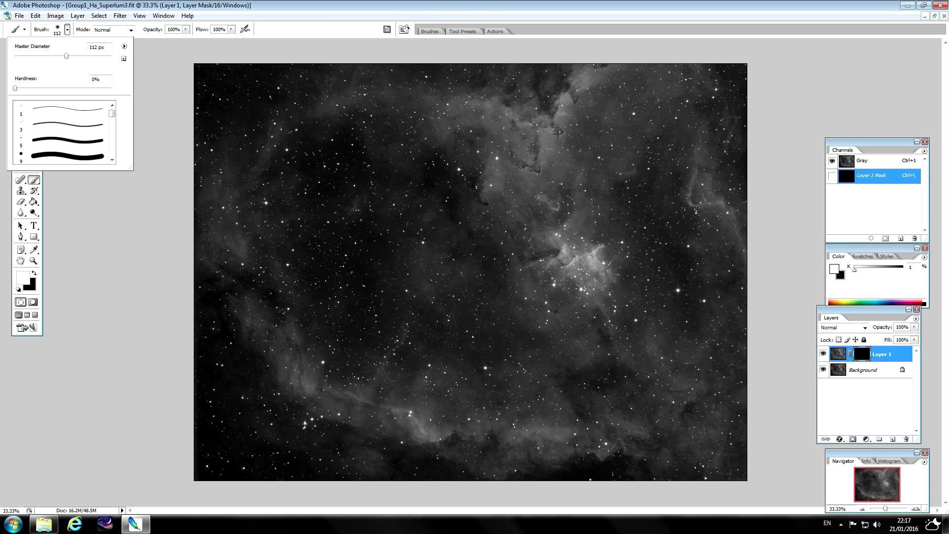
{"action": "left_click_drag", "start_coordinate": [66, 56], "coordinate": [68, 56]}
{"action": "left_click", "coordinate": [929, 110]}
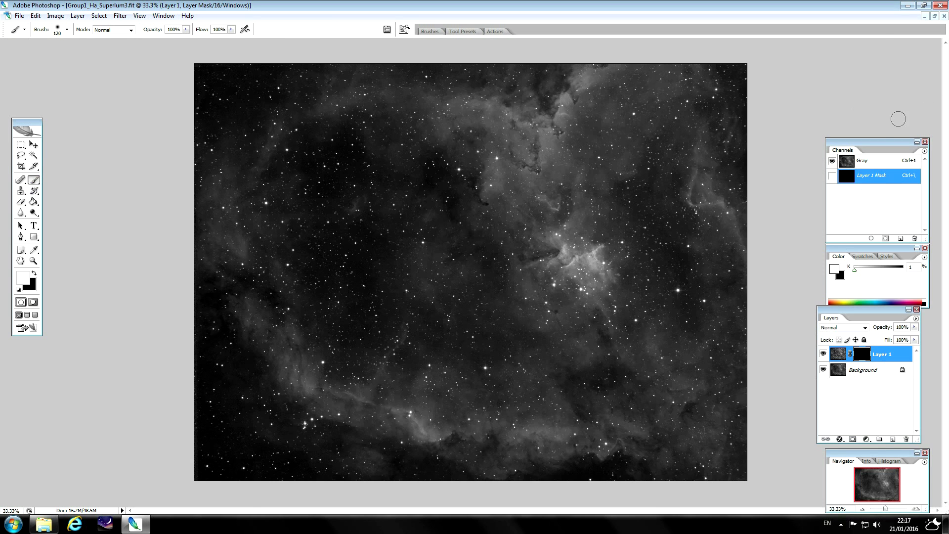
- Paint white on the Layer 1 mask over the bright core, the dark upper pillars and the filament near the image's right edge
{"action": "key", "text": "ctrl+plus"}
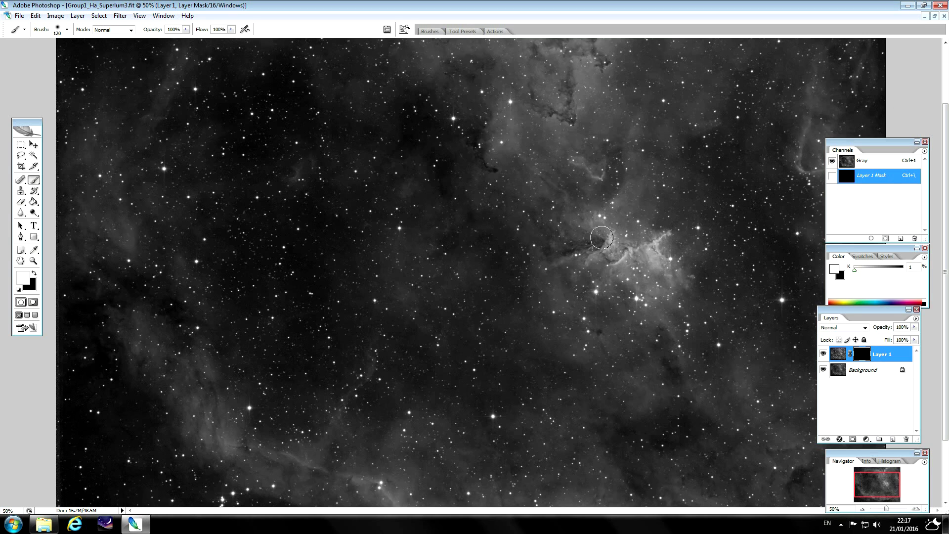
{"action": "mouse_move", "coordinate": [658, 267]}
{"action": "left_mouse_down"}
{"action": "mouse_move", "coordinate": [681, 285]}
{"action": "mouse_move", "coordinate": [694, 280]}
{"action": "mouse_move", "coordinate": [668, 281]}
{"action": "mouse_move", "coordinate": [636, 250]}
{"action": "mouse_move", "coordinate": [554, 257]}
{"action": "mouse_move", "coordinate": [603, 249]}
{"action": "mouse_move", "coordinate": [582, 268]}
{"action": "mouse_move", "coordinate": [597, 251]}
{"action": "mouse_move", "coordinate": [626, 254]}
{"action": "left_mouse_up"}
{"action": "mouse_move", "coordinate": [489, 99]}
{"action": "left_mouse_down"}
{"action": "mouse_move", "coordinate": [567, 120]}
{"action": "mouse_move", "coordinate": [571, 70]}
{"action": "mouse_move", "coordinate": [607, 49]}
{"action": "mouse_move", "coordinate": [545, 45]}
{"action": "left_mouse_up"}
{"action": "scroll", "coordinate": [546, 46], "scroll_direction": "up", "scroll_amount": 3}
{"action": "mouse_move", "coordinate": [557, 83]}
{"action": "left_mouse_down"}
{"action": "mouse_move", "coordinate": [581, 122]}
{"action": "mouse_move", "coordinate": [603, 125]}
{"action": "mouse_move", "coordinate": [612, 69]}
{"action": "mouse_move", "coordinate": [631, 82]}
{"action": "mouse_move", "coordinate": [665, 46]}
{"action": "mouse_move", "coordinate": [431, 111]}
{"action": "mouse_move", "coordinate": [497, 155]}
{"action": "left_mouse_up"}
{"action": "left_click_drag", "start_coordinate": [855, 142], "coordinate": [901, 106]}
{"action": "mouse_move", "coordinate": [809, 213]}
{"action": "left_mouse_down"}
{"action": "mouse_move", "coordinate": [813, 245]}
{"action": "mouse_move", "coordinate": [801, 194]}
{"action": "mouse_move", "coordinate": [811, 151]}
{"action": "left_mouse_up"}
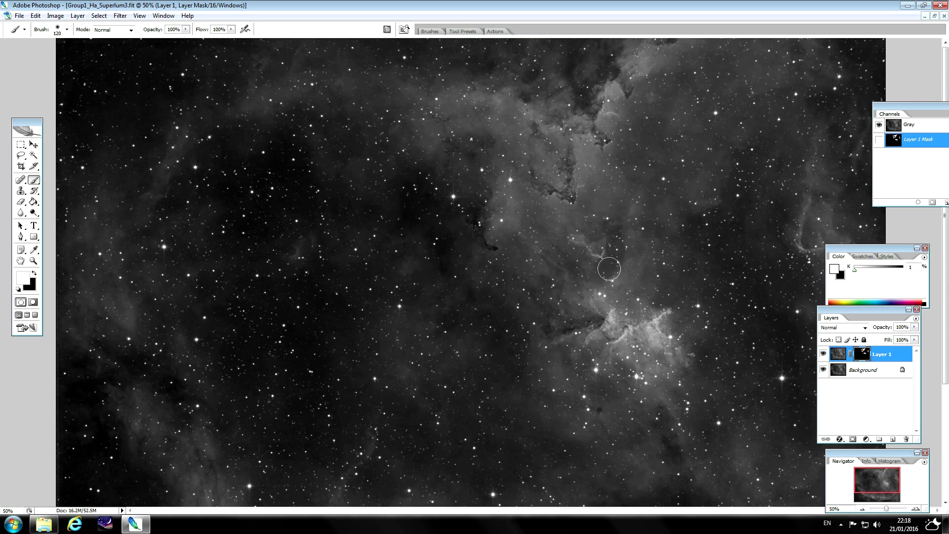
{"action": "mouse_move", "coordinate": [581, 240]}
{"action": "left_mouse_down"}
{"action": "mouse_move", "coordinate": [594, 255]}
{"action": "mouse_move", "coordinate": [570, 265]}
{"action": "mouse_move", "coordinate": [541, 253]}
{"action": "mouse_move", "coordinate": [570, 282]}
{"action": "mouse_move", "coordinate": [557, 328]}
{"action": "left_mouse_up"}
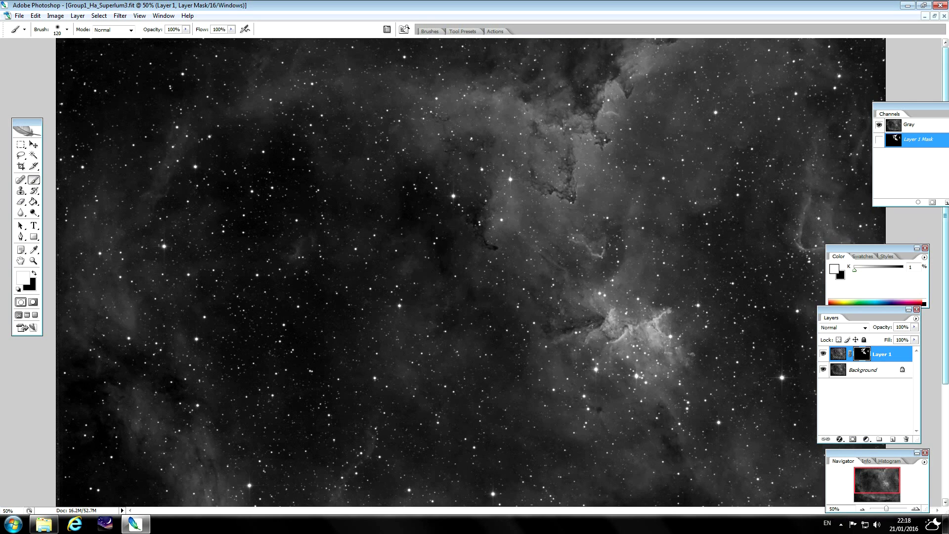
- Paint white on the Layer 1 mask along the nebula's lower rim and over the dark lane beside the bright core
{"action": "left_click_drag", "start_coordinate": [945, 274], "coordinate": [945, 388]}
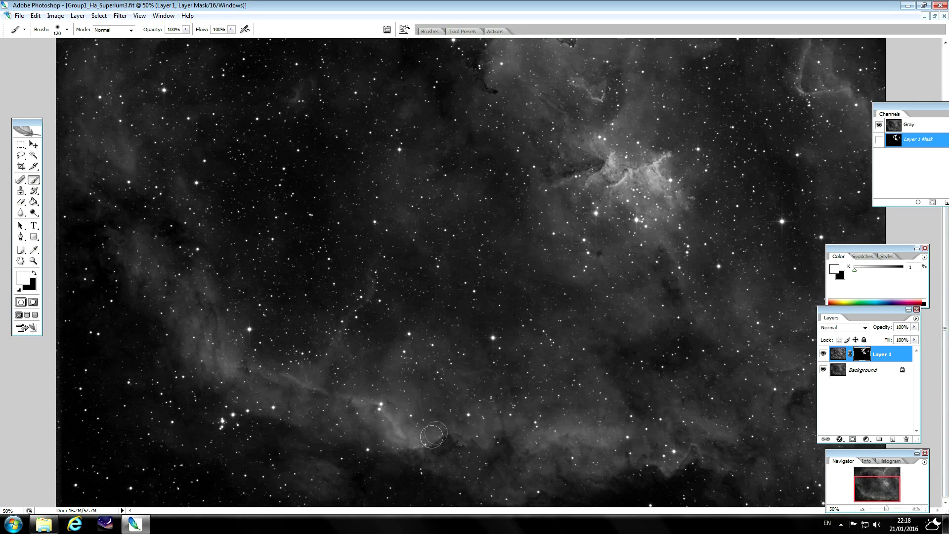
{"action": "mouse_move", "coordinate": [309, 386]}
{"action": "left_mouse_down"}
{"action": "mouse_move", "coordinate": [281, 375]}
{"action": "mouse_move", "coordinate": [404, 442]}
{"action": "mouse_move", "coordinate": [304, 396]}
{"action": "left_mouse_up"}
{"action": "left_click_drag", "start_coordinate": [701, 455], "coordinate": [784, 414]}
{"action": "left_click_drag", "start_coordinate": [593, 163], "coordinate": [560, 179]}
{"action": "scroll", "coordinate": [840, 268], "scroll_direction": "up", "scroll_amount": 5}
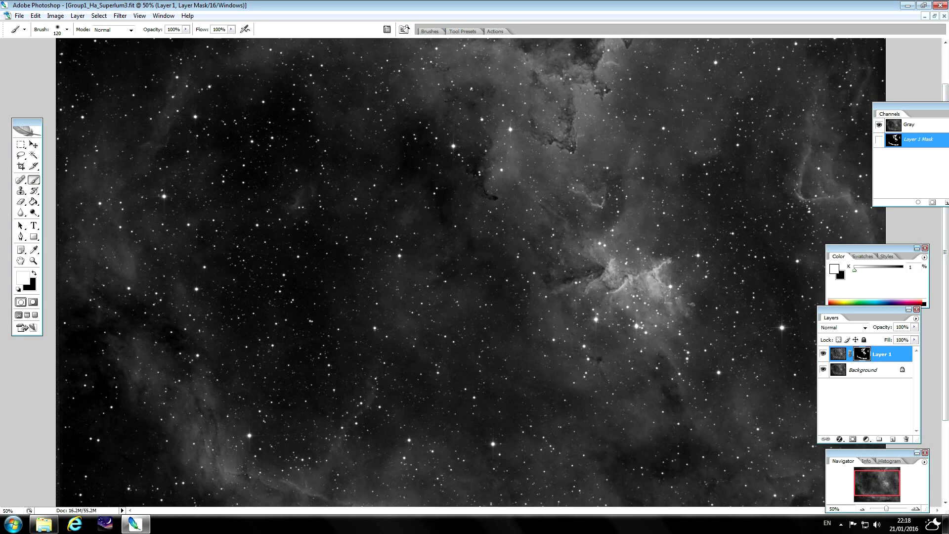
- Compare the image with and without Layer 1, and flatten the image
{"action": "left_click", "coordinate": [823, 354]}
{"action": "left_click", "coordinate": [823, 354]}
{"action": "left_click", "coordinate": [823, 354]}
{"action": "left_click", "coordinate": [823, 354]}
{"action": "left_click", "coordinate": [56, 15]}
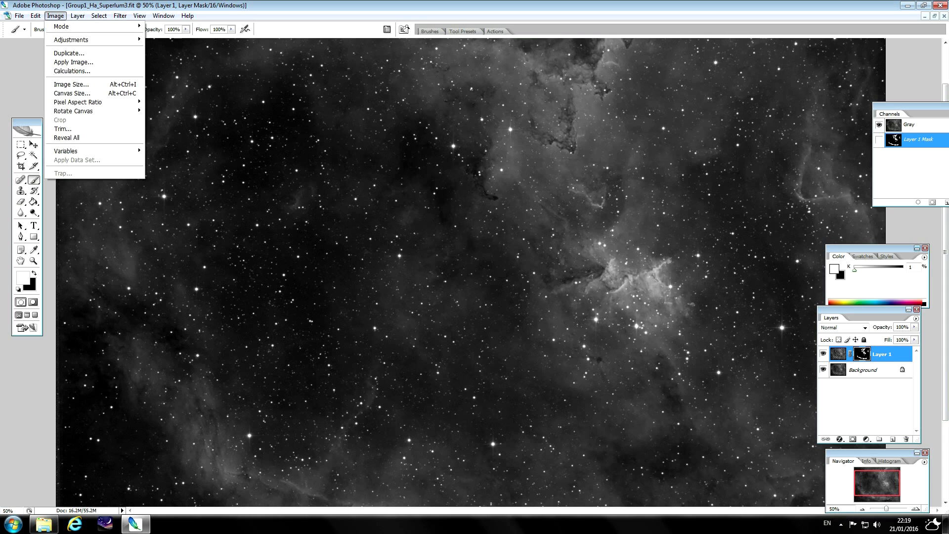
{"action": "mouse_move", "coordinate": [78, 15]}
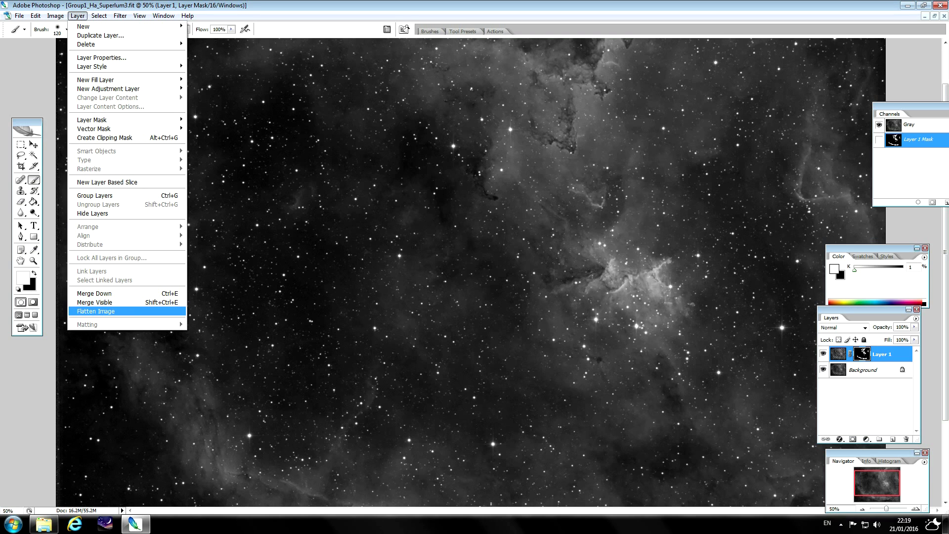
{"action": "left_click", "coordinate": [96, 311]}
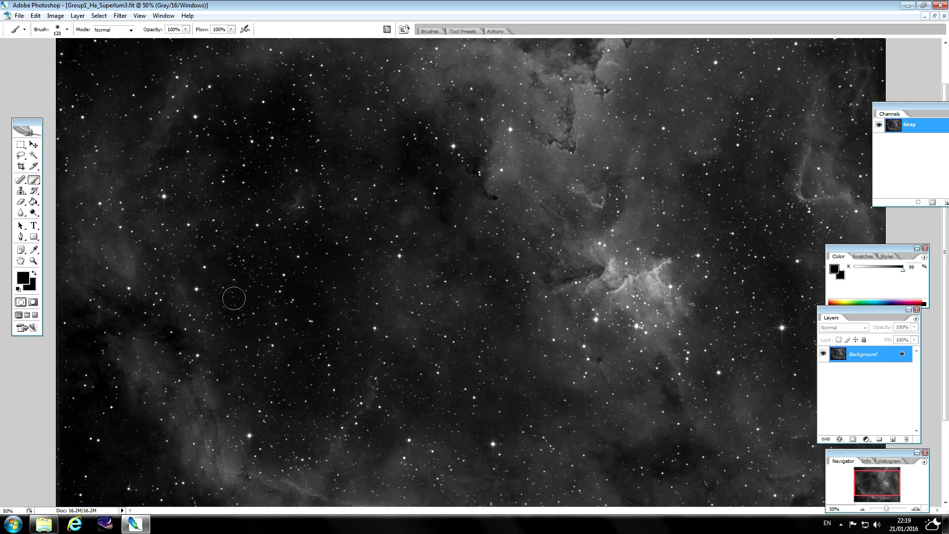
- Brighten the flattened image with a Curves adjustment loaded from the saved "slight" preset
{"action": "key", "text": "ctrl+minus"}
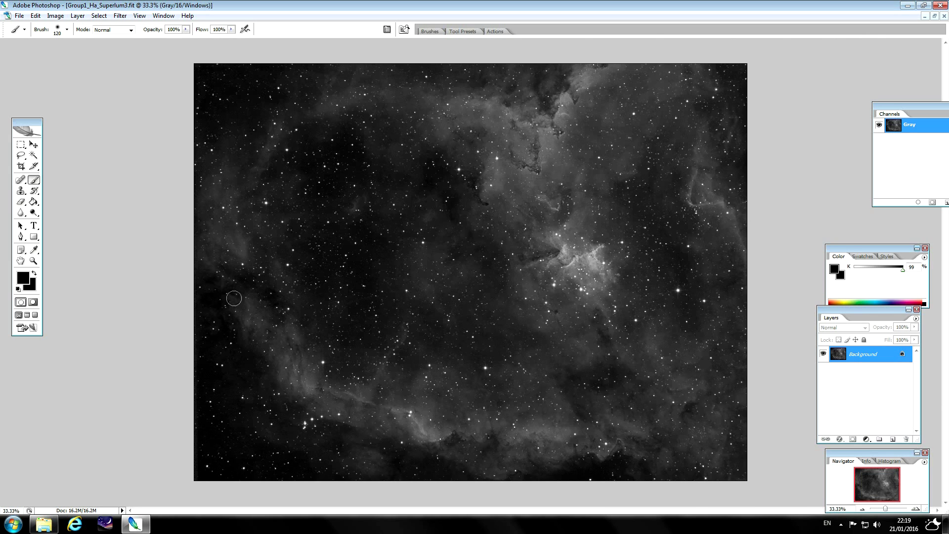
{"action": "key", "text": "ctrl+m"}
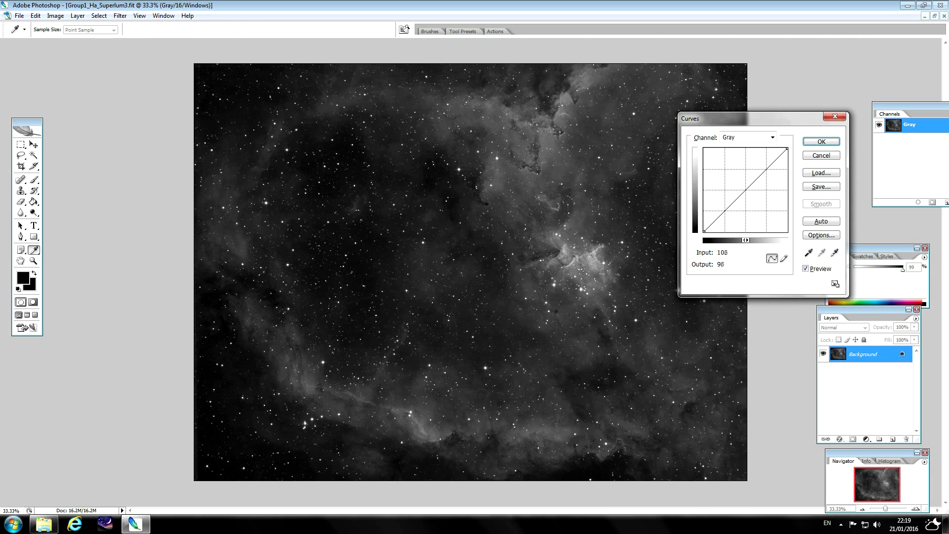
{"action": "left_click", "coordinate": [821, 172]}
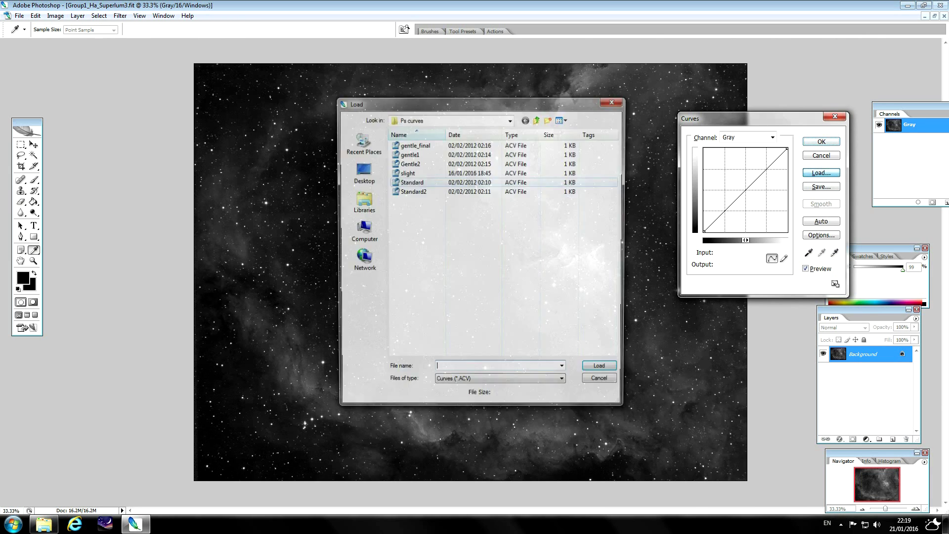
{"action": "double_click", "coordinate": [407, 172]}
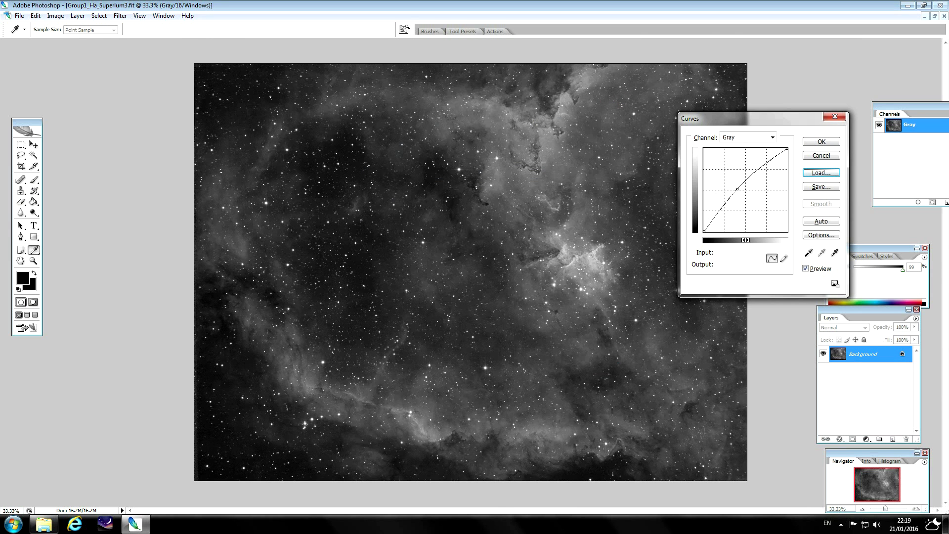
{"action": "key", "text": "Return"}
{"action": "key", "text": "b"}
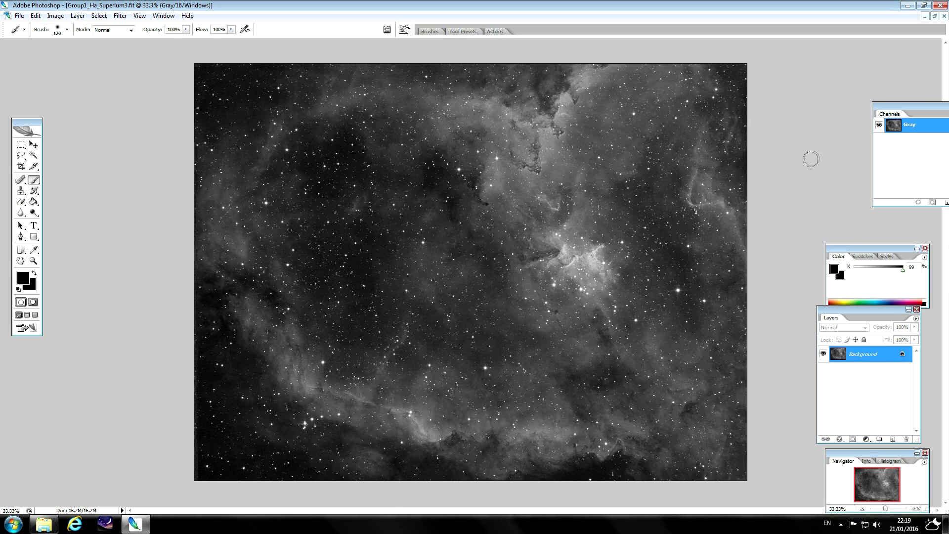
- Raise the black input point slightly with a Levels adjustment to darken the sky background
{"action": "key", "text": "ctrl+l"}
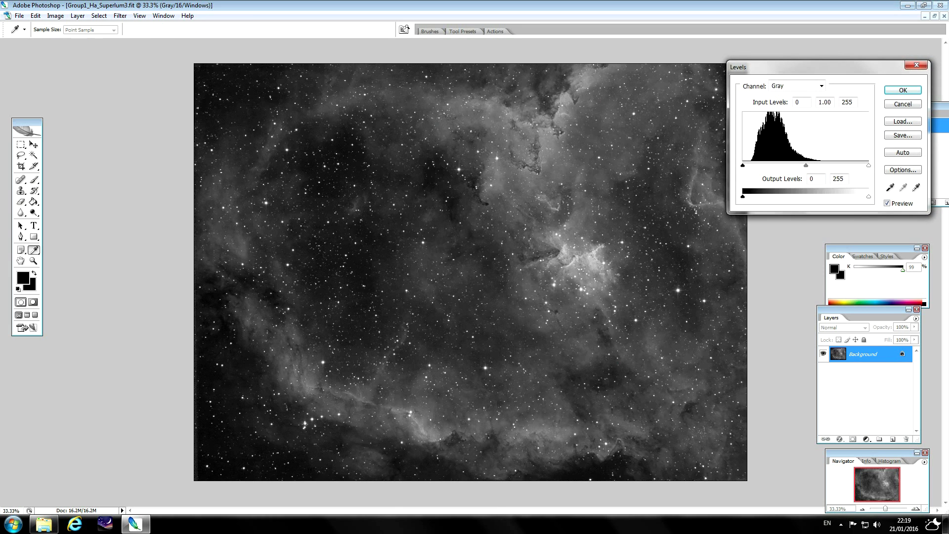
{"action": "left_click_drag", "start_coordinate": [743, 165], "coordinate": [746, 165]}
{"action": "left_click", "coordinate": [798, 102]}
{"action": "left_click", "coordinate": [902, 90]}
{"action": "key", "text": "b"}
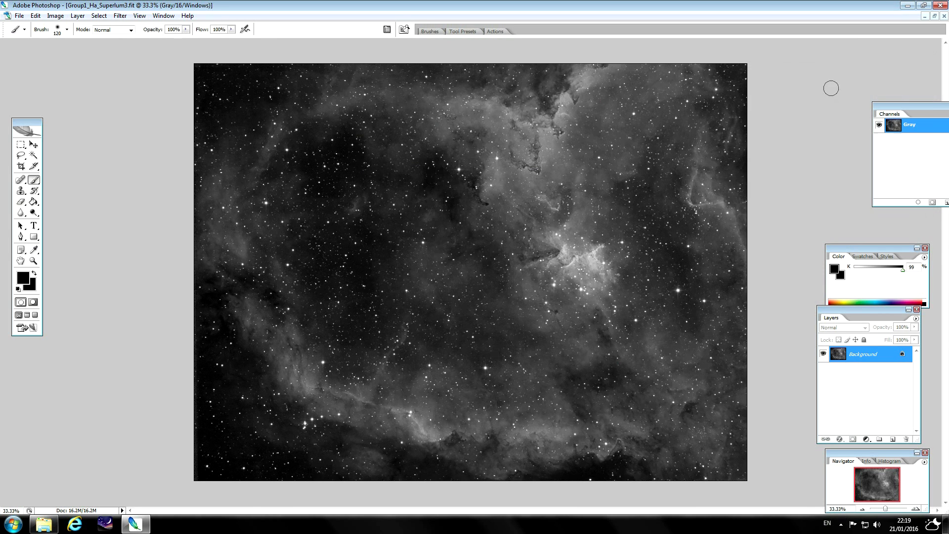
- Copy the entire Group1_Ha_Superlum3.fit image into a new document and move the new window clear of the original
{"action": "left_click", "coordinate": [935, 16]}
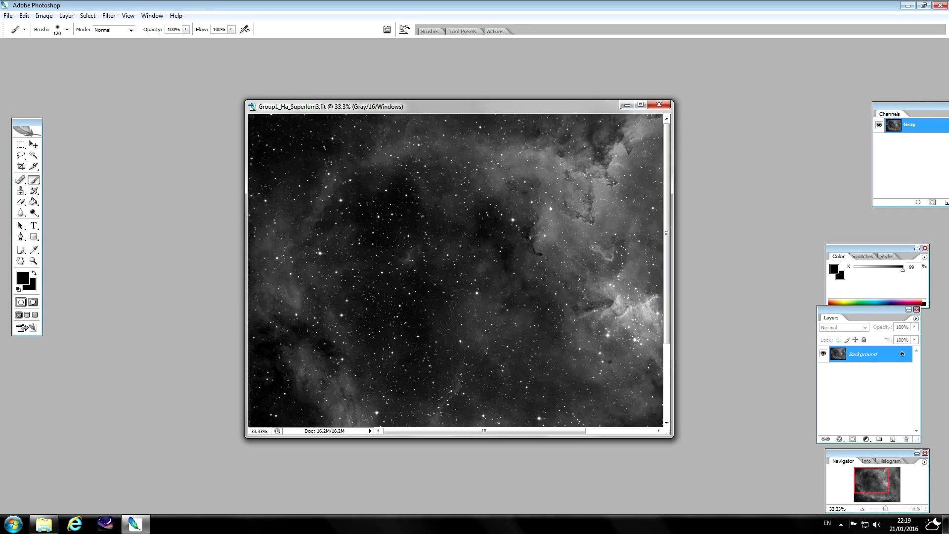
{"action": "left_click_drag", "start_coordinate": [577, 105], "coordinate": [434, 76]}
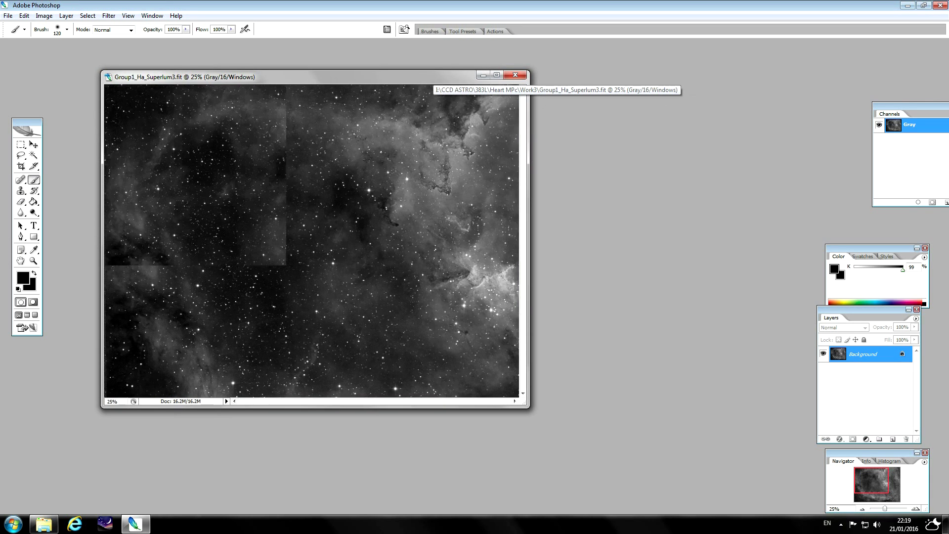
{"action": "key", "text": "ctrl+minus"}
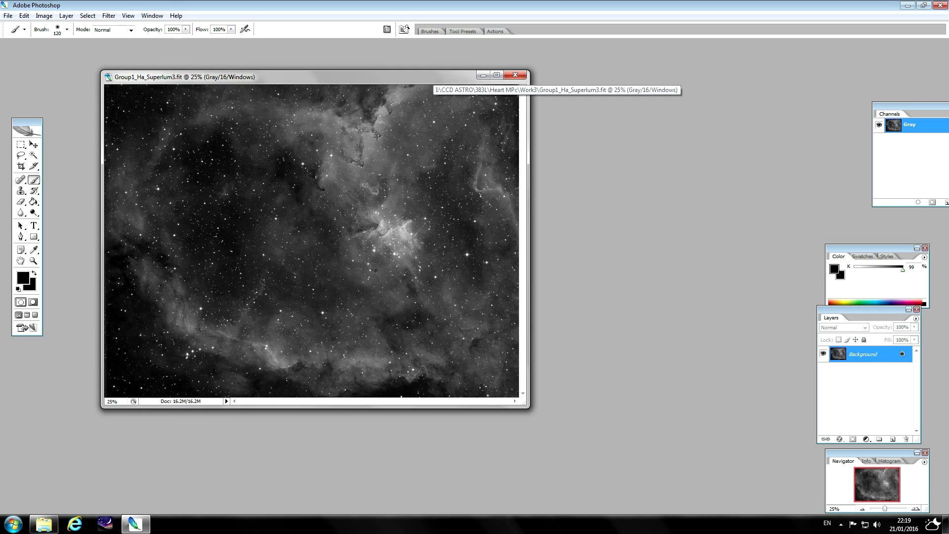
{"action": "key", "text": "ctrl+a"}
{"action": "key", "text": "alt+f"}
{"action": "key", "text": "Return"}
{"action": "left_click", "coordinate": [418, 86]}
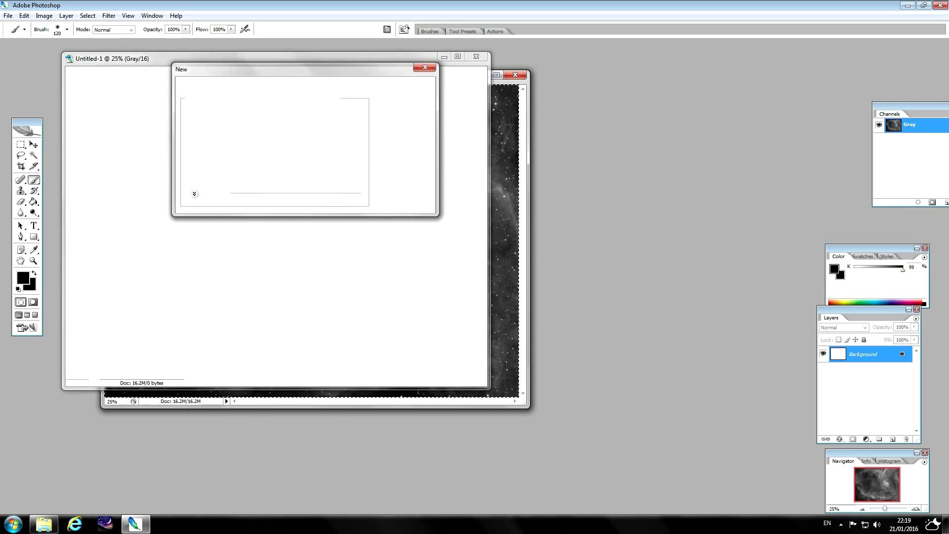
{"action": "key", "text": "v"}
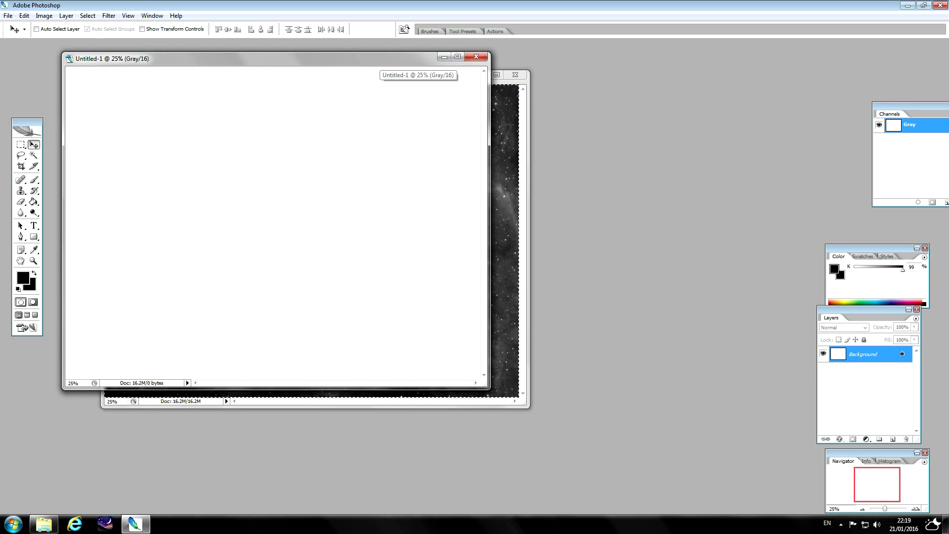
{"action": "key", "text": "ctrl+v"}
{"action": "left_click_drag", "start_coordinate": [247, 59], "coordinate": [529, 160]}
- Proof the new document in Windows RGB so its display matches the original image
{"action": "left_click", "coordinate": [128, 15]}
{"action": "mouse_move", "coordinate": [163, 26]}
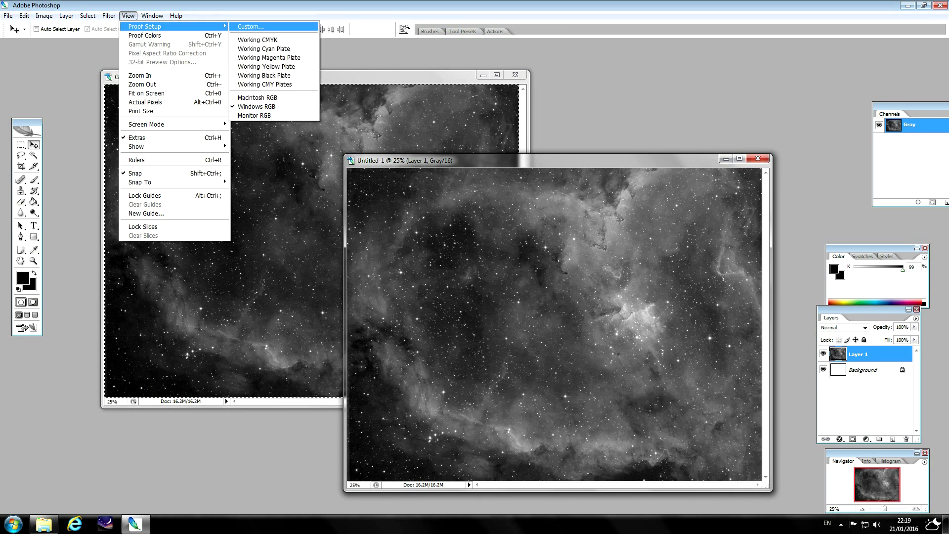
{"action": "left_click", "coordinate": [262, 106]}
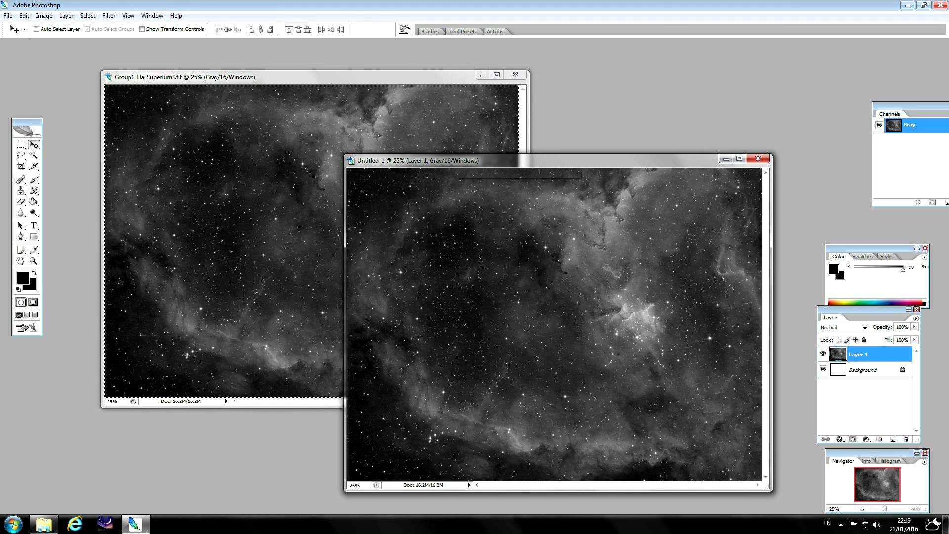
{"action": "left_click_drag", "start_coordinate": [529, 160], "coordinate": [542, 147]}
- Run the Local Contrast Enhancement action from Astronomy Tools on the pasted layer of the new document
{"action": "left_click", "coordinate": [495, 31]}
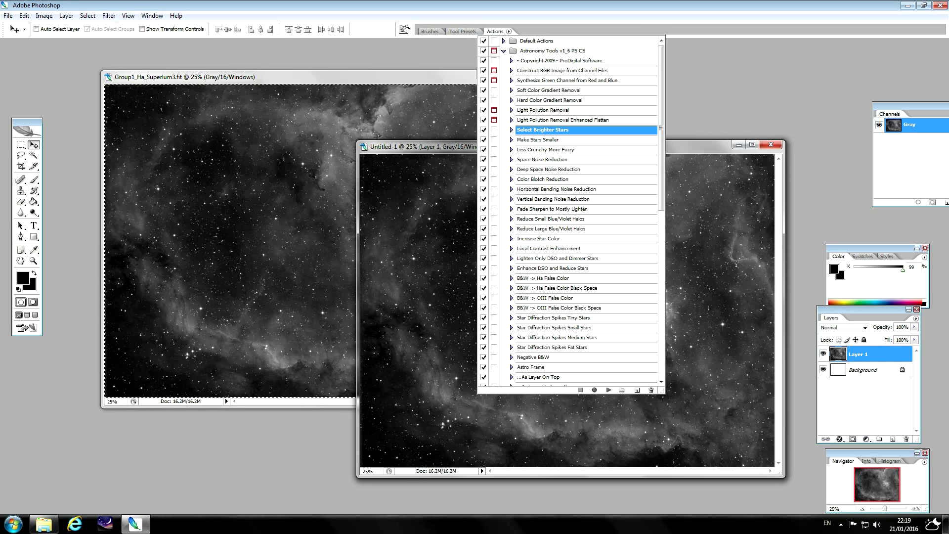
{"action": "left_click", "coordinate": [551, 248]}
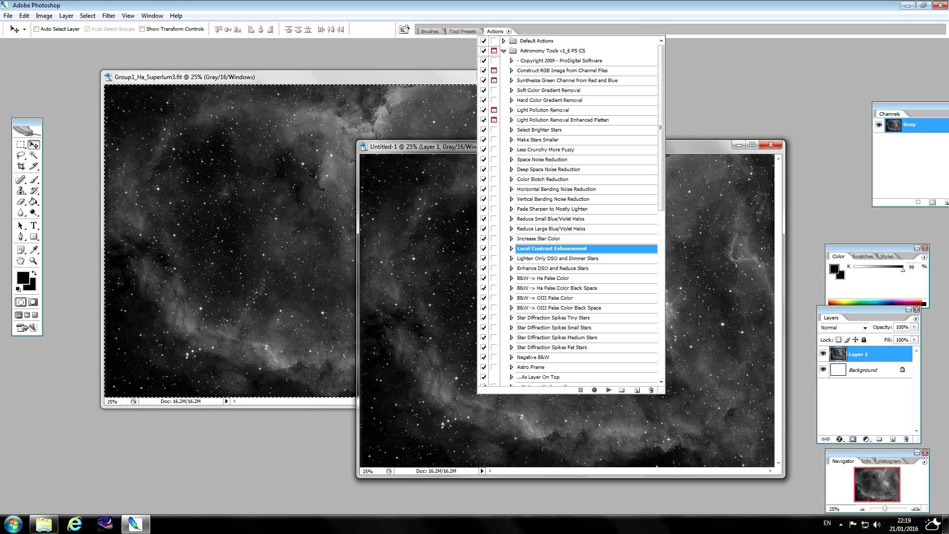
{"action": "left_click", "coordinate": [609, 390]}
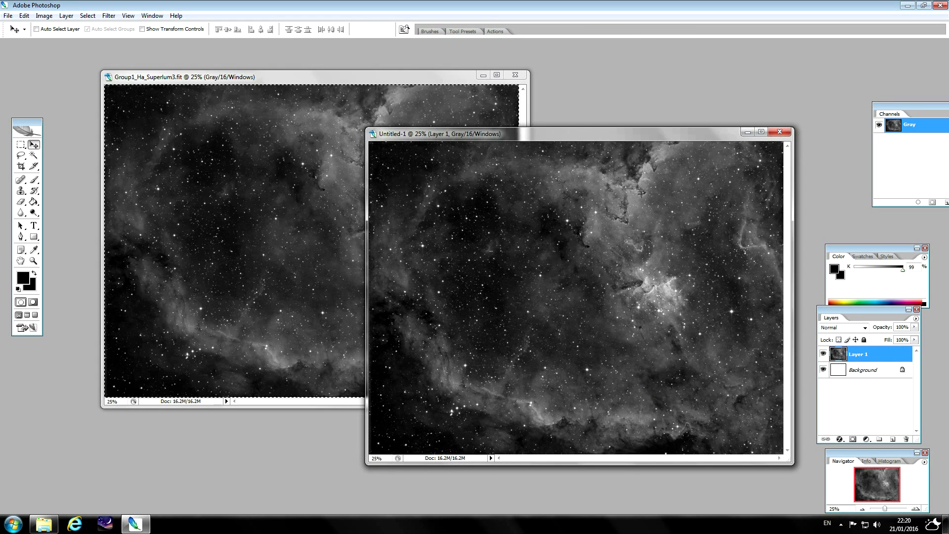
- Select the stars in the new document with the Select Brighter Stars action and expand the selection twice
{"action": "key", "text": "alt+F9"}
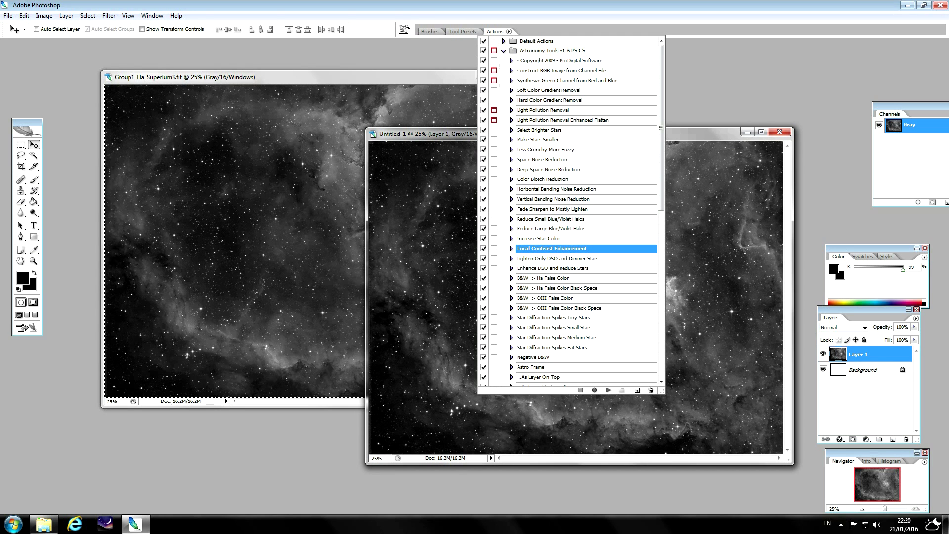
{"action": "left_click", "coordinate": [586, 129]}
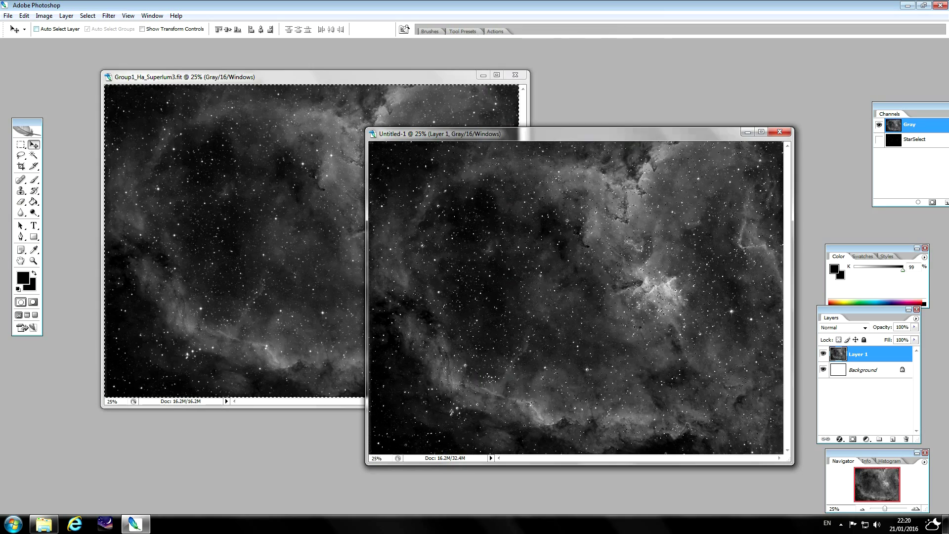
{"action": "left_click", "coordinate": [109, 15]}
{"action": "mouse_move", "coordinate": [96, 119]}
{"action": "left_click", "coordinate": [190, 138]}
{"action": "left_click", "coordinate": [109, 16]}
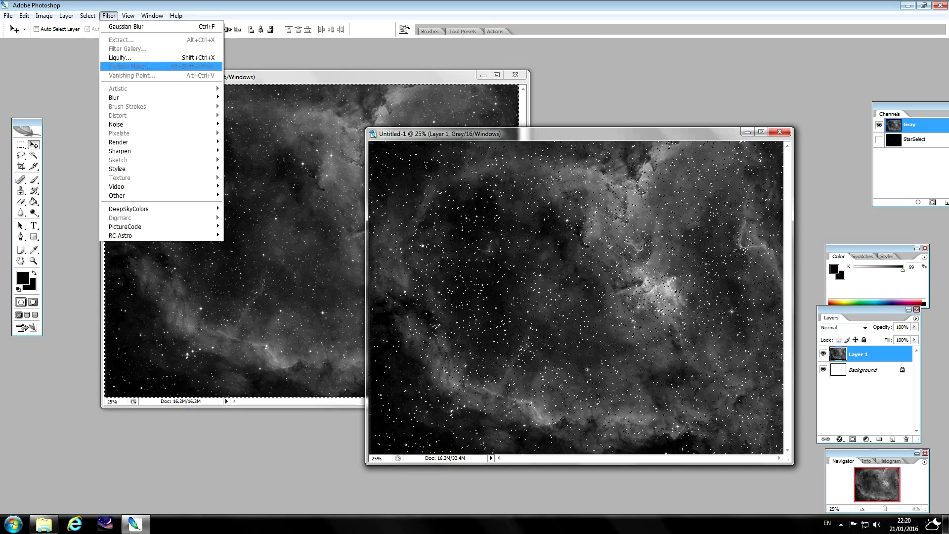
{"action": "mouse_move", "coordinate": [95, 119]}
{"action": "left_click", "coordinate": [190, 137]}
{"action": "key", "text": "Return"}
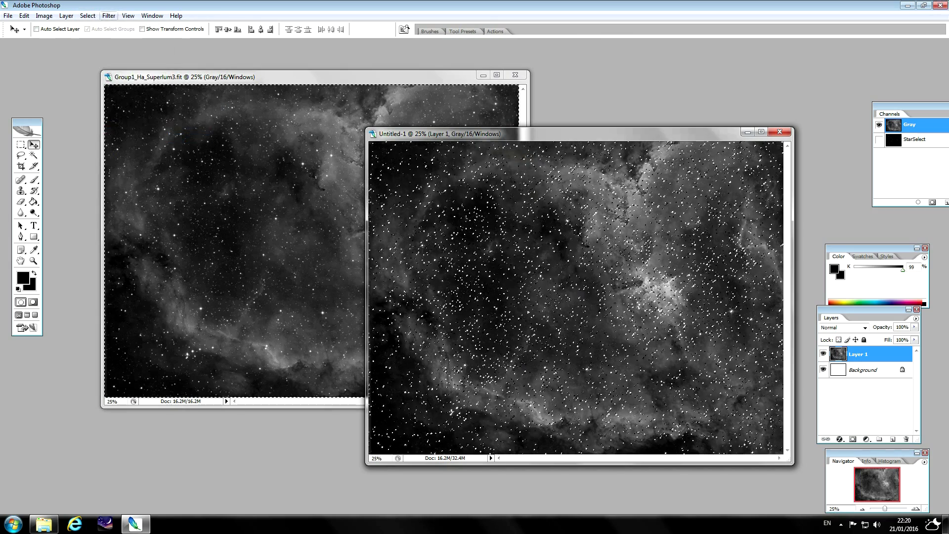
- Invert the star selection and copy the selected nebula area into Group1_Ha_Superlum3.fit as a new layer
{"action": "left_click", "coordinate": [109, 16]}
{"action": "left_click", "coordinate": [99, 53]}
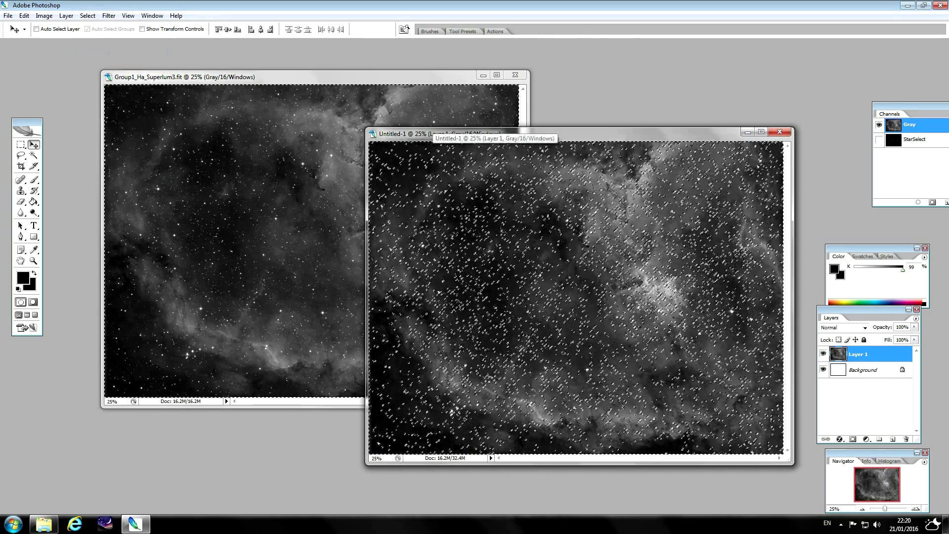
{"action": "left_click_drag", "start_coordinate": [406, 75], "coordinate": [549, 115]}
{"action": "key", "text": "ctrl+v"}
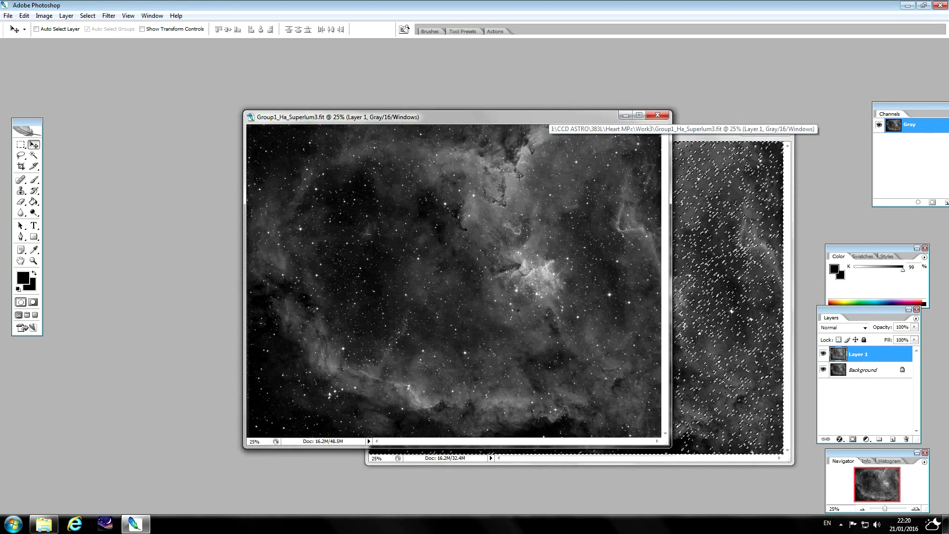
- Inspect the maximized image at 50% and compare the nebula detail with and without Layer 1
{"action": "double_click", "coordinate": [549, 119]}
{"action": "key", "text": "ctrl+plus"}
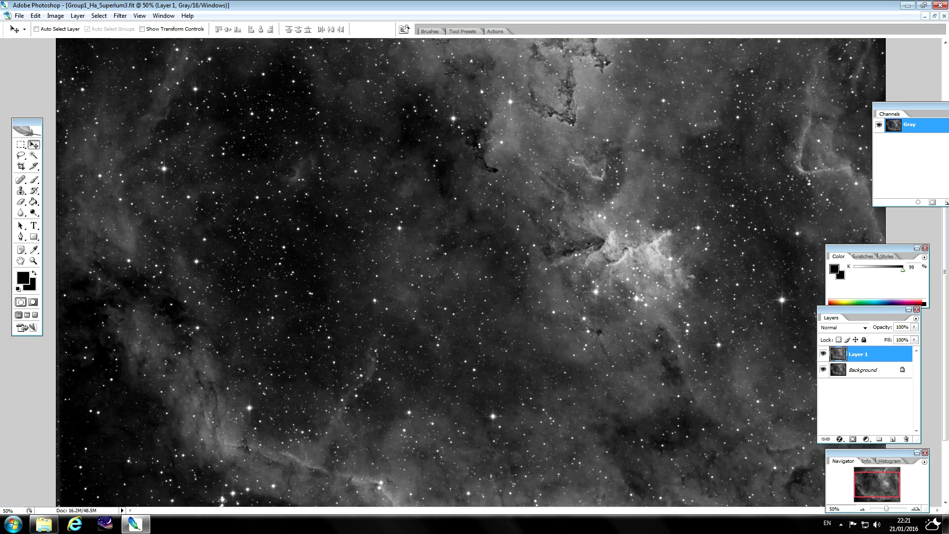
{"action": "left_click_drag", "start_coordinate": [945, 271], "coordinate": [945, 215]}
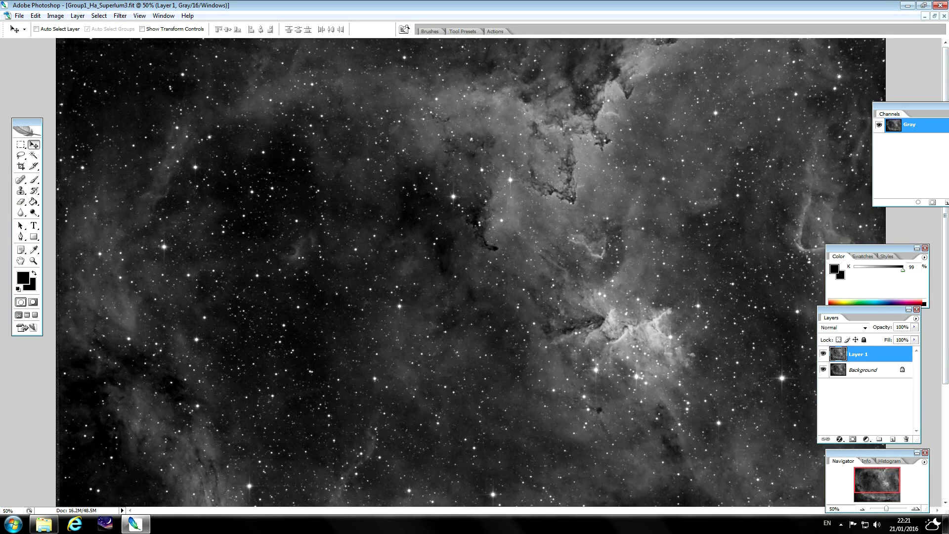
{"action": "left_click_drag", "start_coordinate": [945, 215], "coordinate": [945, 328]}
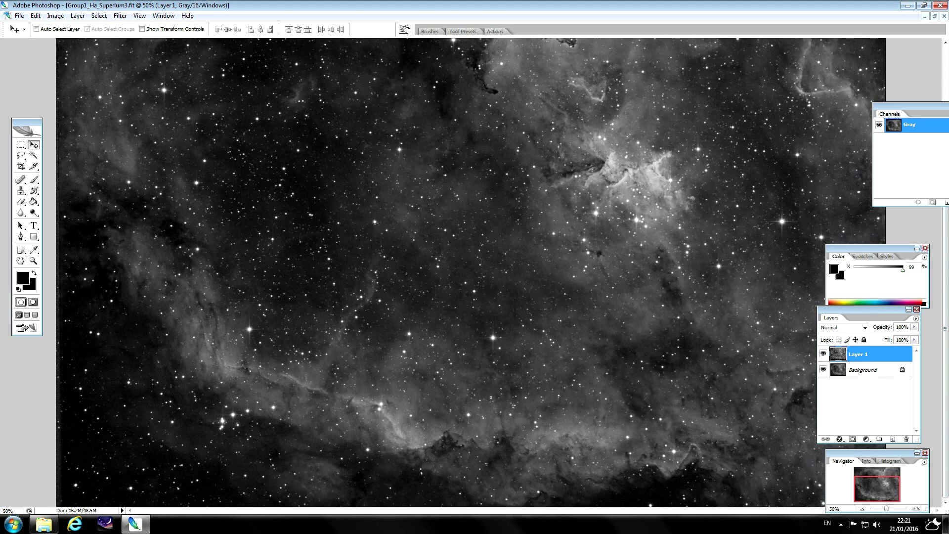
{"action": "left_click", "coordinate": [823, 354]}
{"action": "left_click", "coordinate": [823, 354]}
{"action": "left_click", "coordinate": [824, 354]}
{"action": "left_click", "coordinate": [823, 354]}
{"action": "left_click", "coordinate": [823, 354]}
{"action": "left_click", "coordinate": [823, 354]}
{"action": "left_click", "coordinate": [823, 354]}
{"action": "left_click", "coordinate": [823, 354]}
- Merge the visible layers of Group1_Ha_Superlum3.fit into the background
{"action": "left_click", "coordinate": [78, 15]}
{"action": "left_click", "coordinate": [95, 302]}
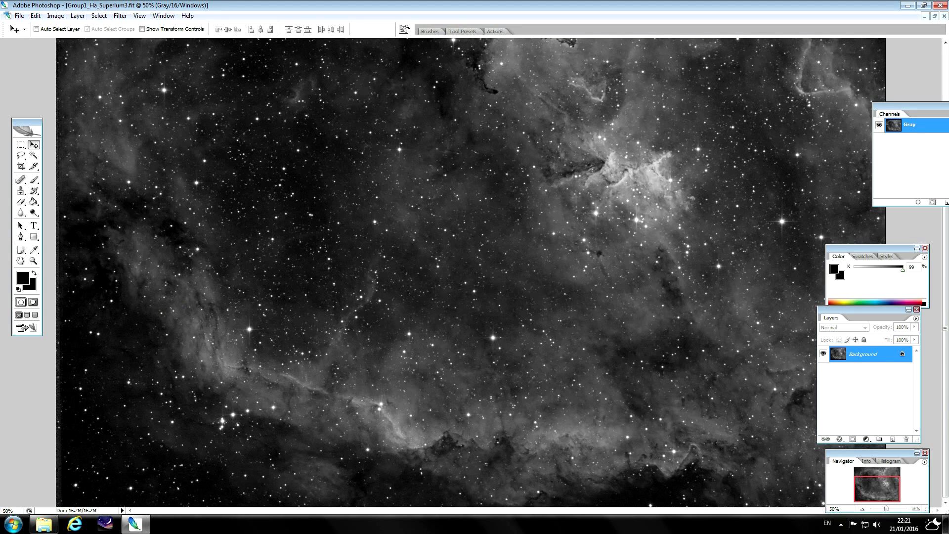
- Reduce noise across the whole image with Noise Ninja, using luminance strength 4 and luminance smoothness 4
{"action": "key", "text": "ctrl+minus"}
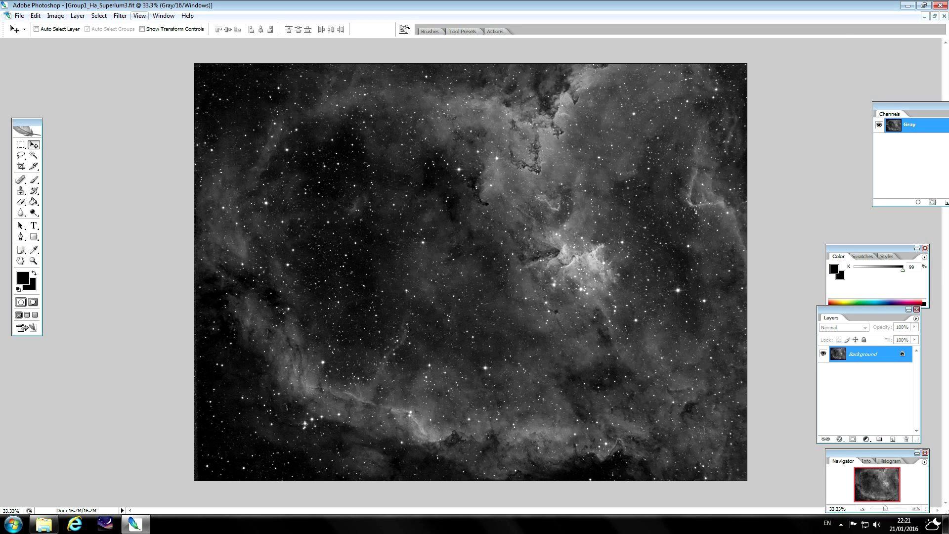
{"action": "left_click", "coordinate": [120, 15]}
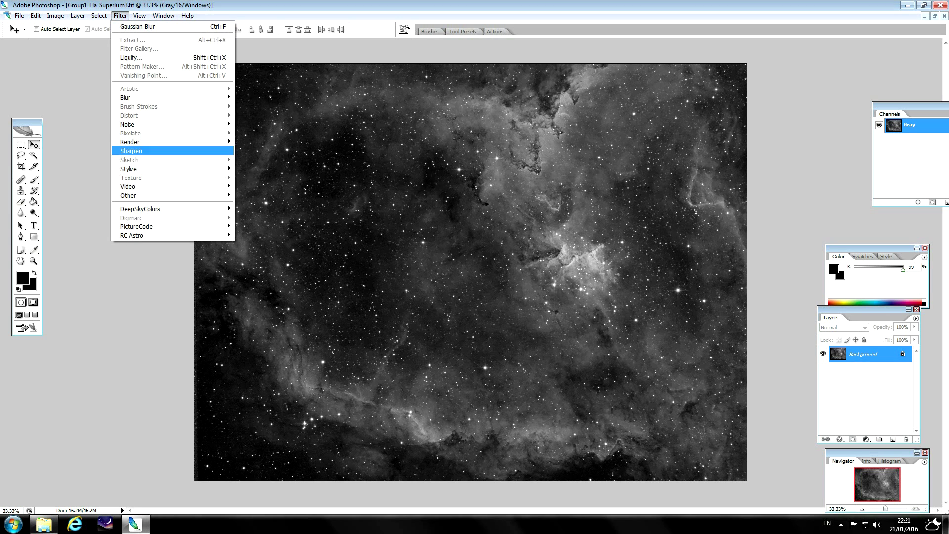
{"action": "mouse_move", "coordinate": [149, 226]}
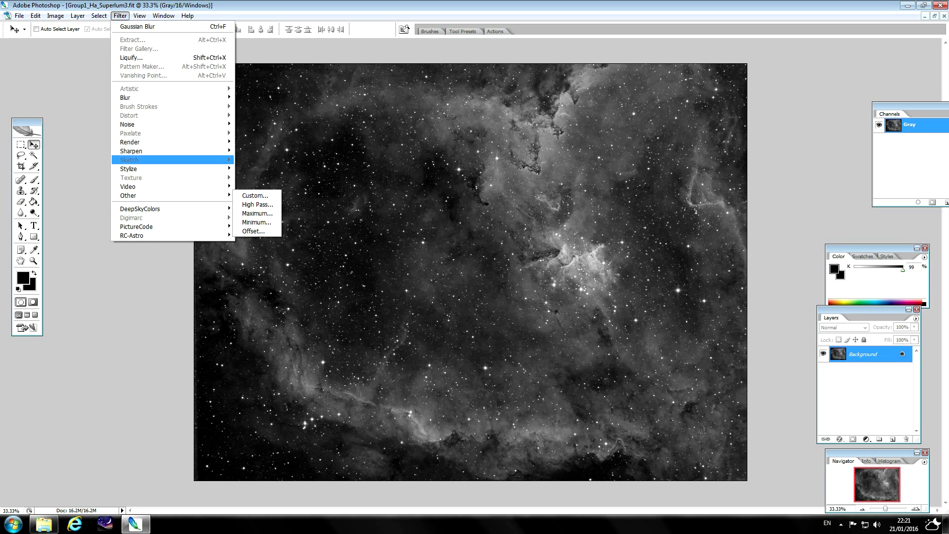
{"action": "mouse_move", "coordinate": [149, 124]}
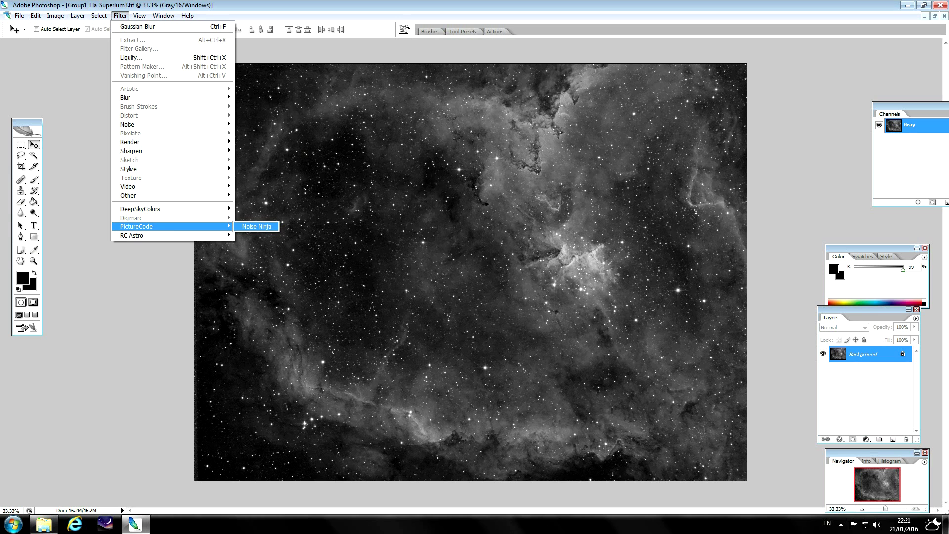
{"action": "left_click", "coordinate": [256, 226]}
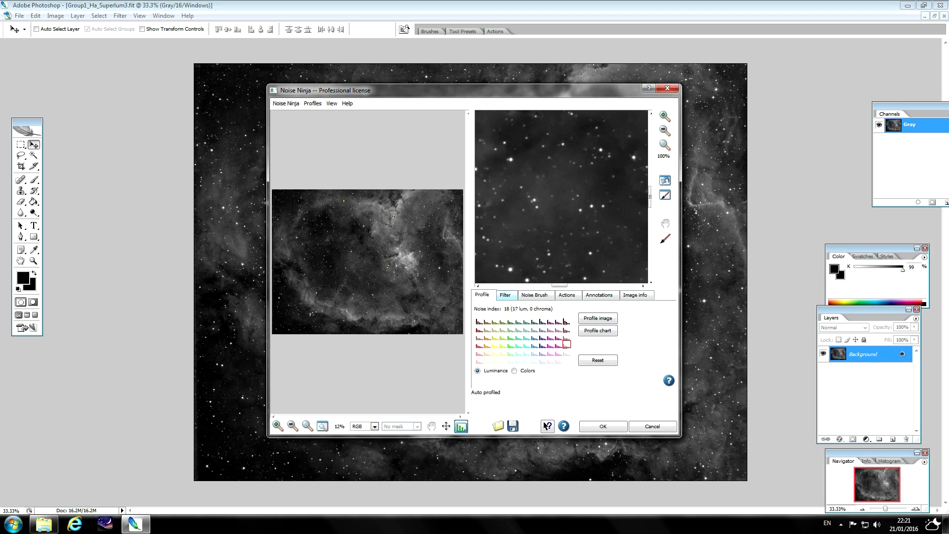
{"action": "left_click", "coordinate": [505, 295]}
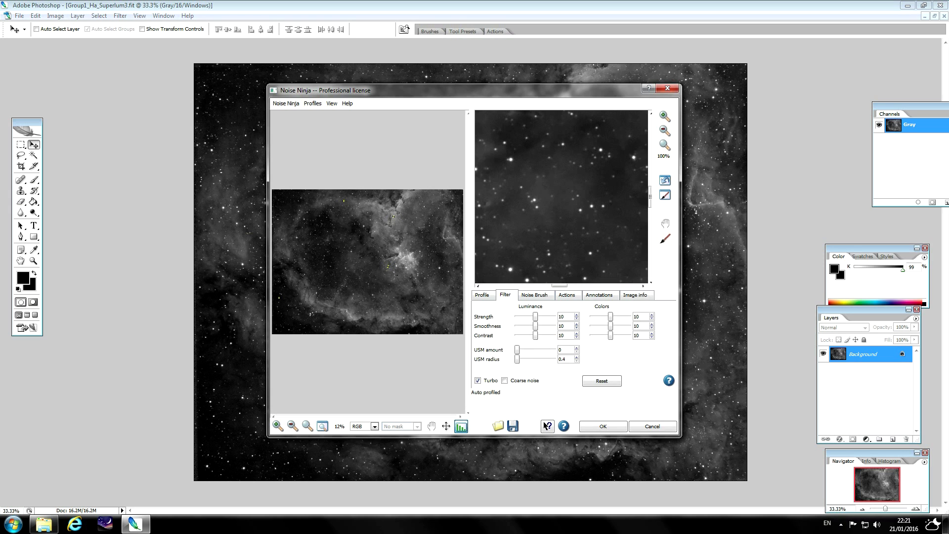
{"action": "left_click_drag", "start_coordinate": [514, 252], "coordinate": [608, 141]}
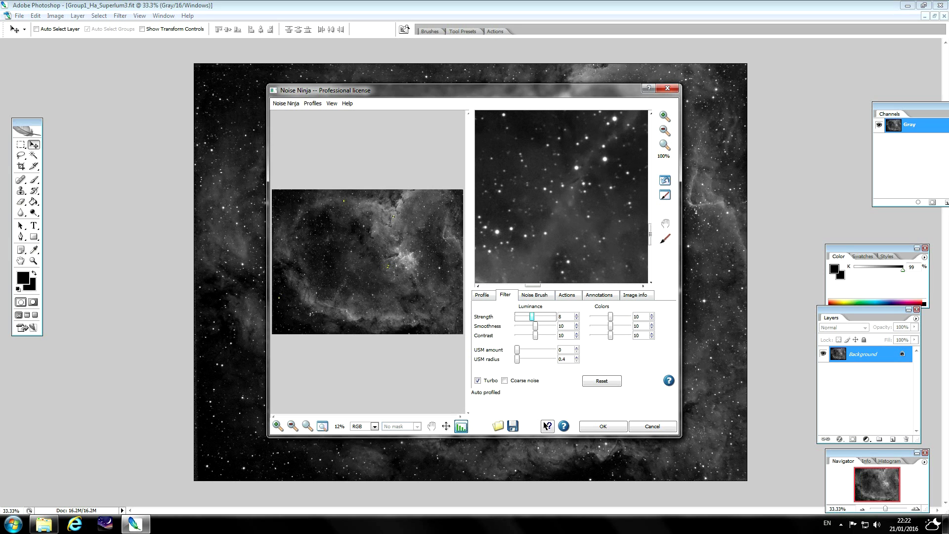
{"action": "left_click_drag", "start_coordinate": [533, 325], "coordinate": [525, 326]}
{"action": "left_click_drag", "start_coordinate": [534, 168], "coordinate": [482, 198]}
{"action": "left_click_drag", "start_coordinate": [642, 257], "coordinate": [475, 167]}
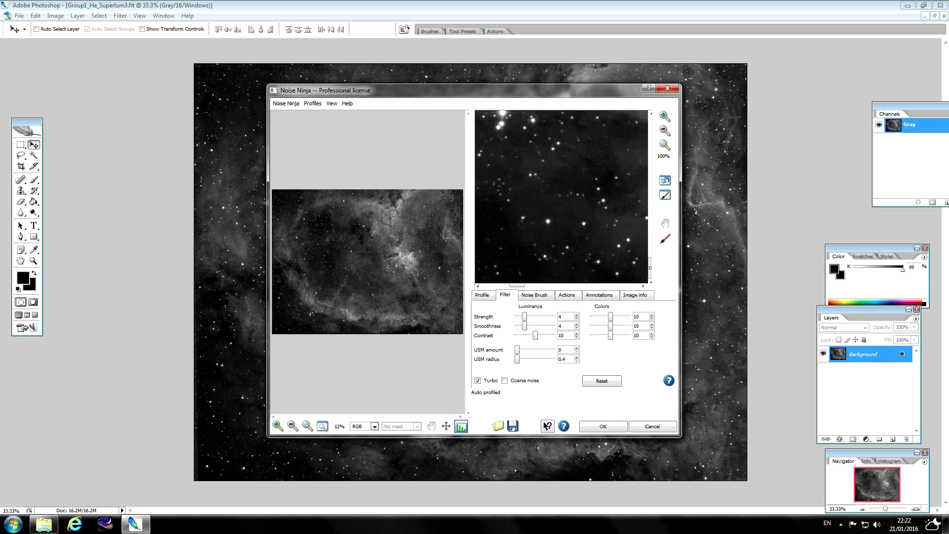
{"action": "left_click", "coordinate": [603, 426]}
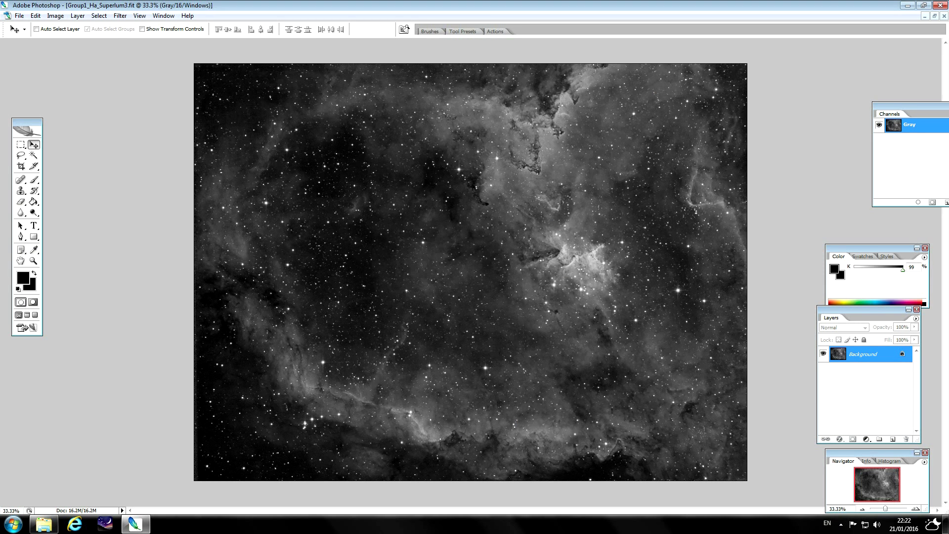
- Brighten the midtones slightly with Curves, mapping input 94 to output 108
{"action": "key", "text": "ctrl+m"}
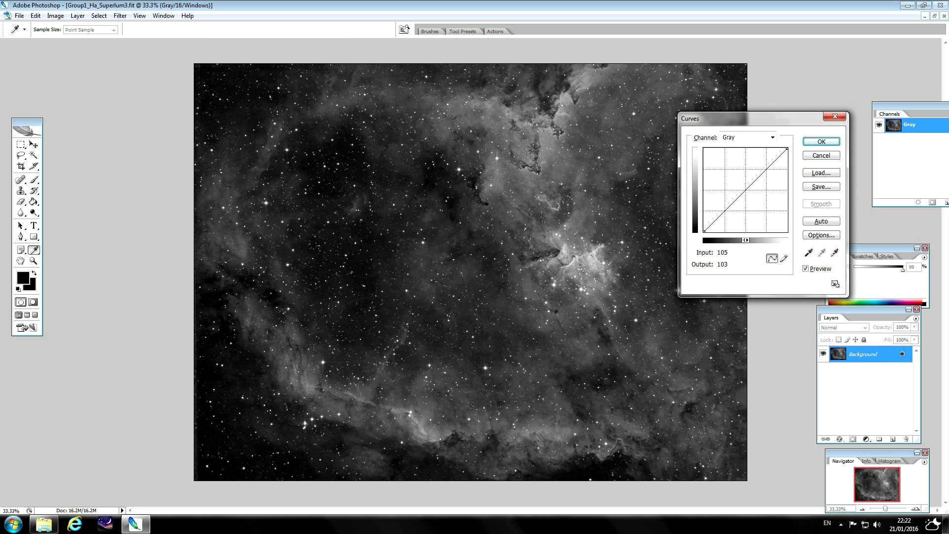
{"action": "left_click_drag", "start_coordinate": [739, 197], "coordinate": [735, 197]}
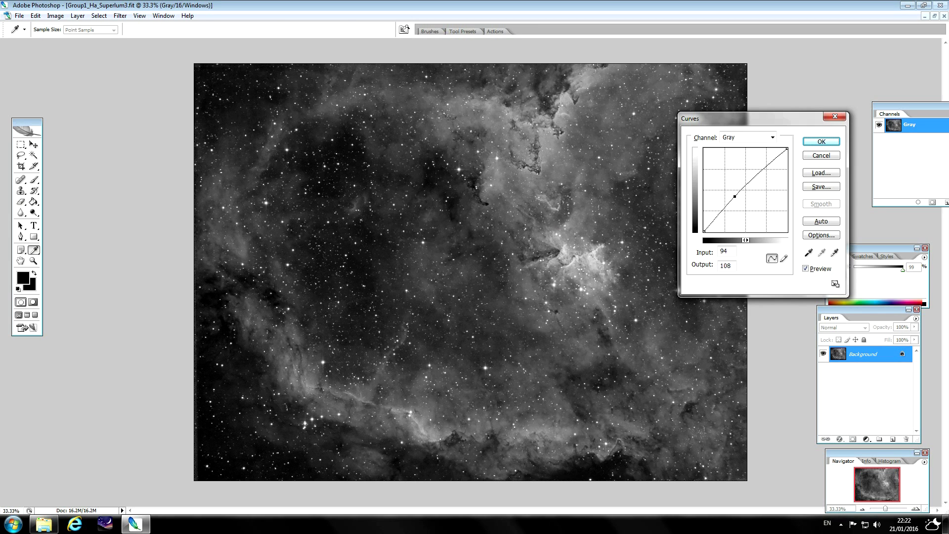
{"action": "left_click_drag", "start_coordinate": [735, 196], "coordinate": [735, 196]}
{"action": "key", "text": "Return"}
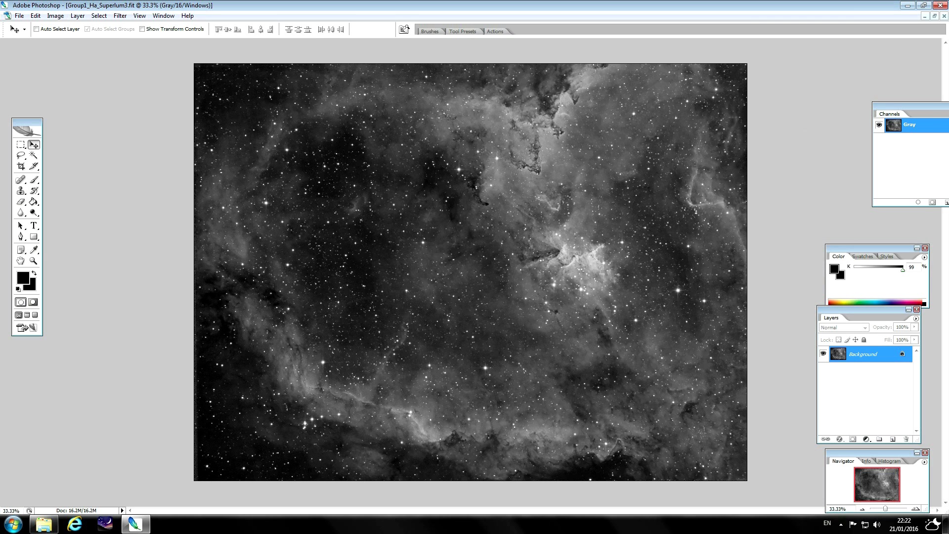
- Adjust the black input level of the brightened image with Levels
{"action": "key", "text": "ctrl+l"}
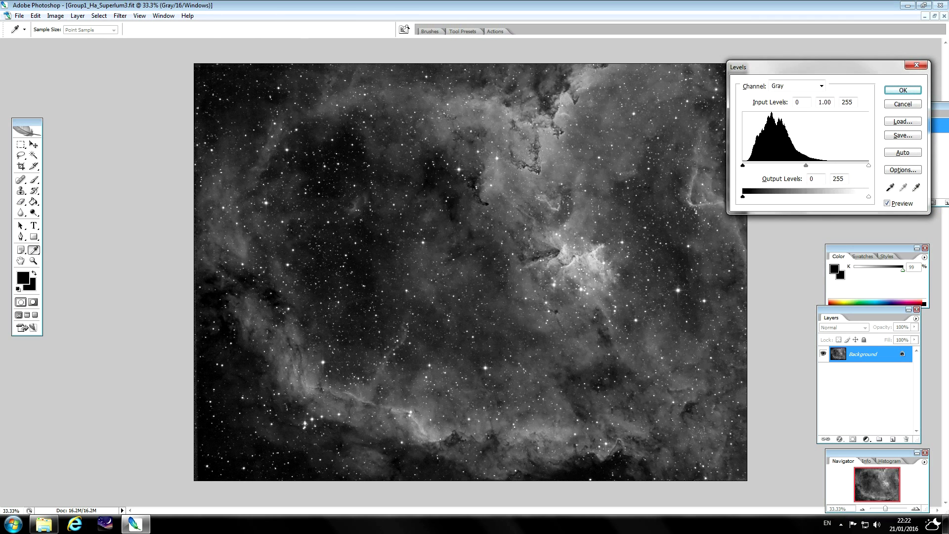
{"action": "left_click", "coordinate": [797, 102]}
{"action": "key", "text": "Return"}
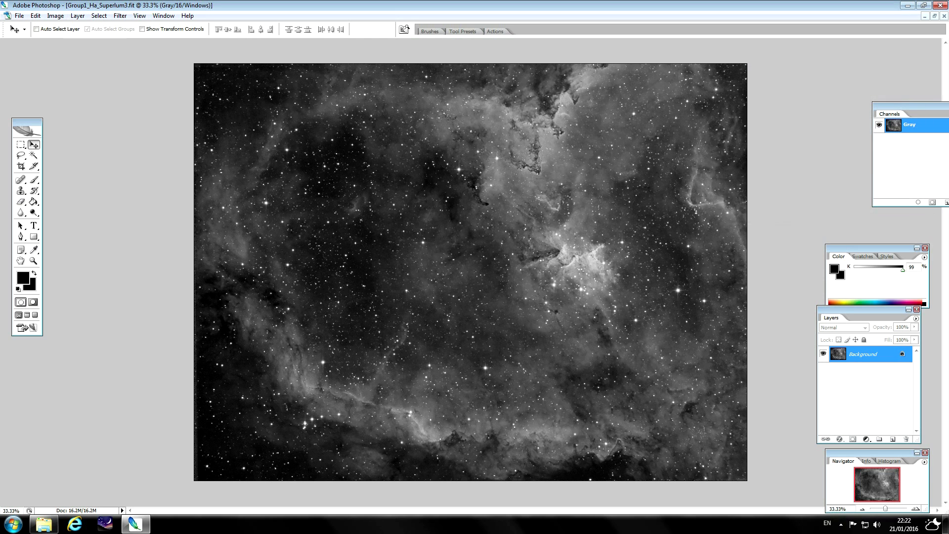
- Load the gentle_final curve, move its quarter-tone point to input 57 and output 63, compare the preview, and apply it
{"action": "key", "text": "ctrl+m"}
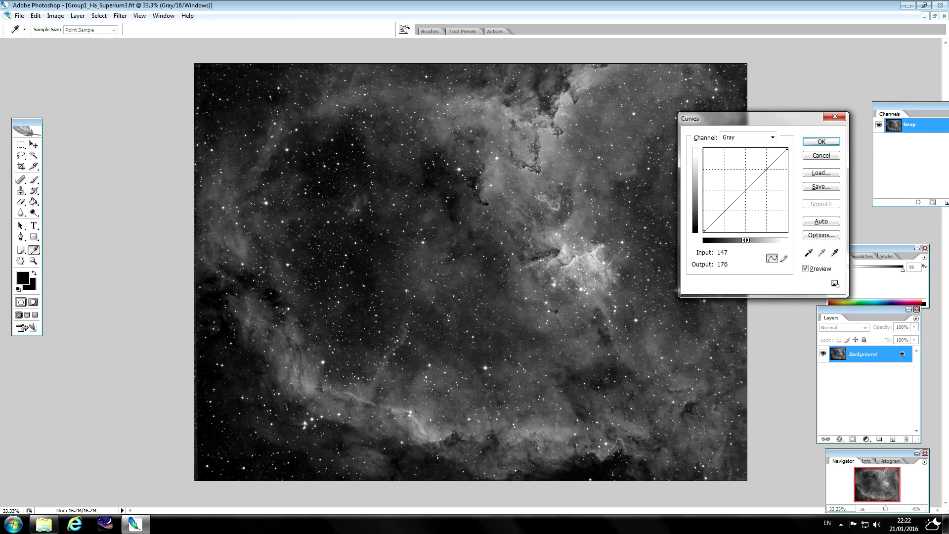
{"action": "left_click", "coordinate": [821, 173]}
{"action": "left_click_drag", "start_coordinate": [487, 101], "coordinate": [502, 106]}
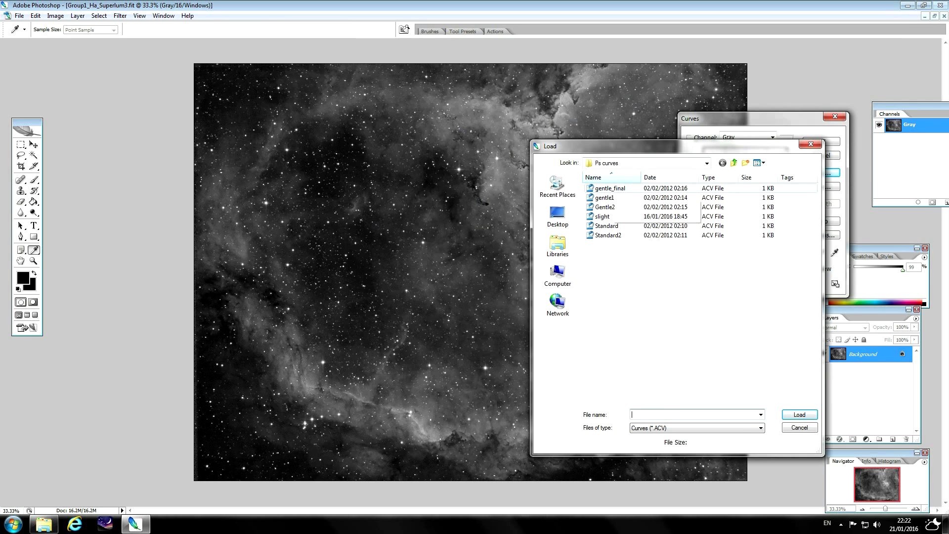
{"action": "double_click", "coordinate": [609, 189]}
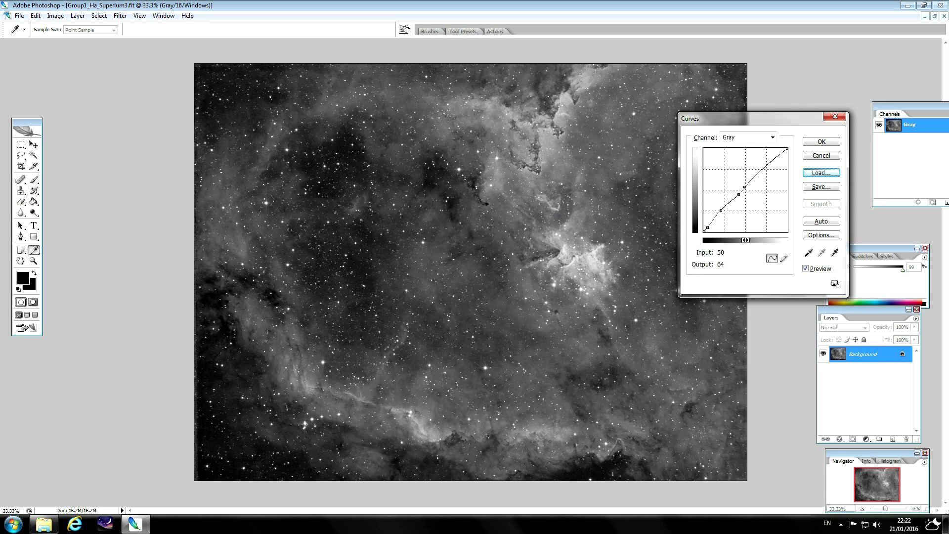
{"action": "left_click_drag", "start_coordinate": [721, 211], "coordinate": [724, 211]}
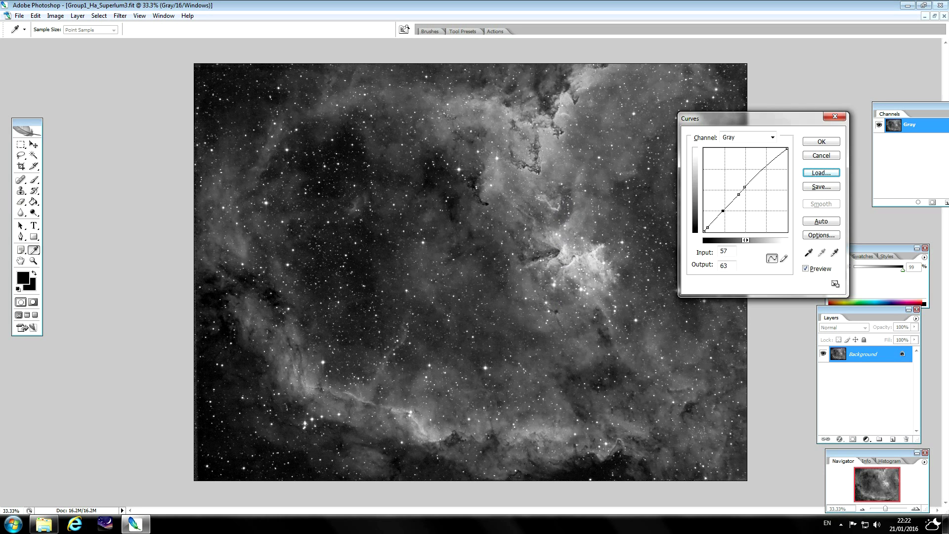
{"action": "key", "text": "Return"}
{"action": "key", "text": "alt+p"}
{"action": "key", "text": "alt+p"}
{"action": "key", "text": "Return"}
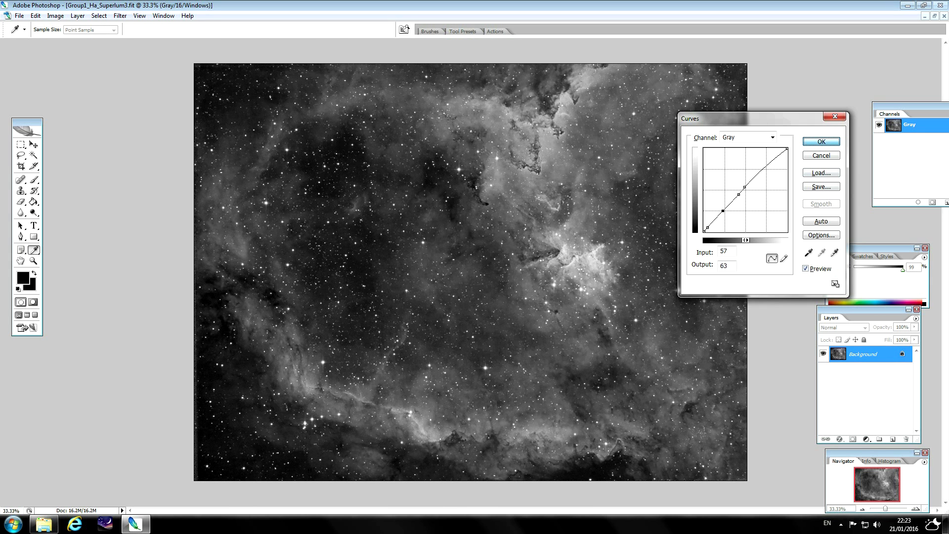
{"action": "key", "text": "Return"}
- Darken the background with Levels by setting the black input level to 3
{"action": "key", "text": "ctrl+l"}
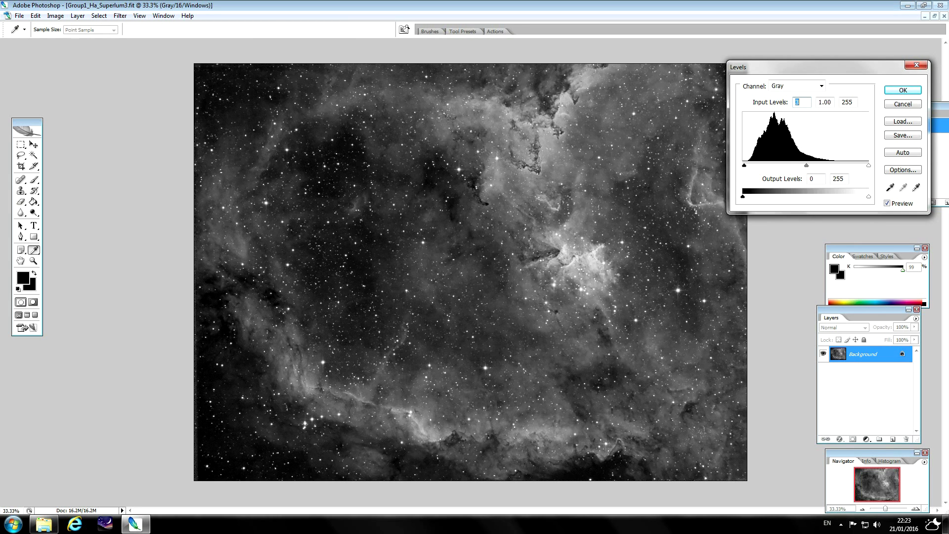
{"action": "key", "text": "Return"}
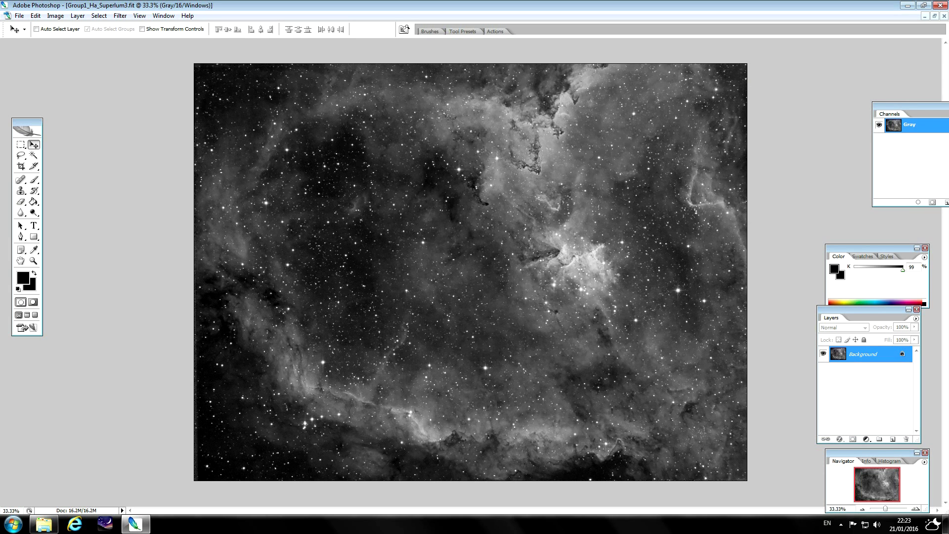
- Examine the nebula's lower edge, dark lanes and bright core at 66.7%, and return to the full image view
{"action": "key", "text": "ctrl+plus"}
{"action": "key", "text": "ctrl+plus"}
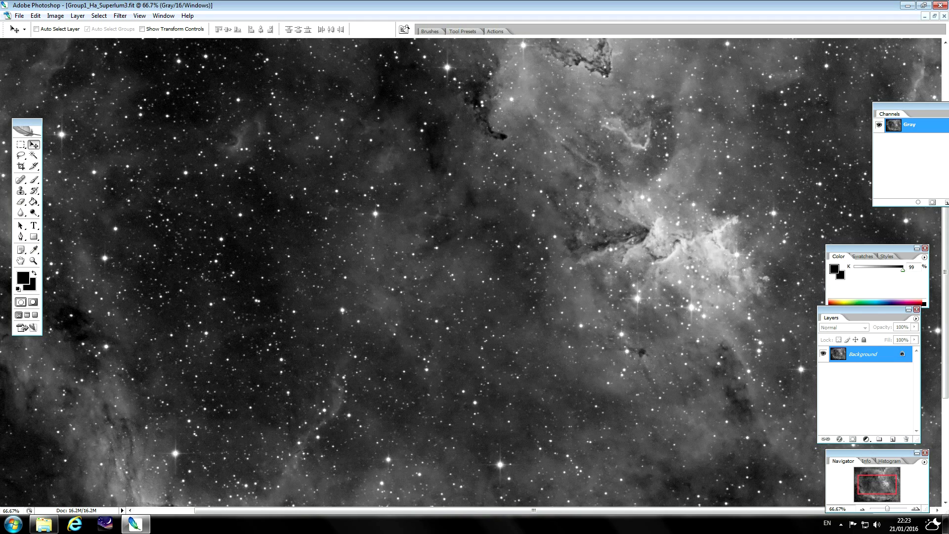
{"action": "left_click_drag", "start_coordinate": [877, 484], "coordinate": [873, 492]}
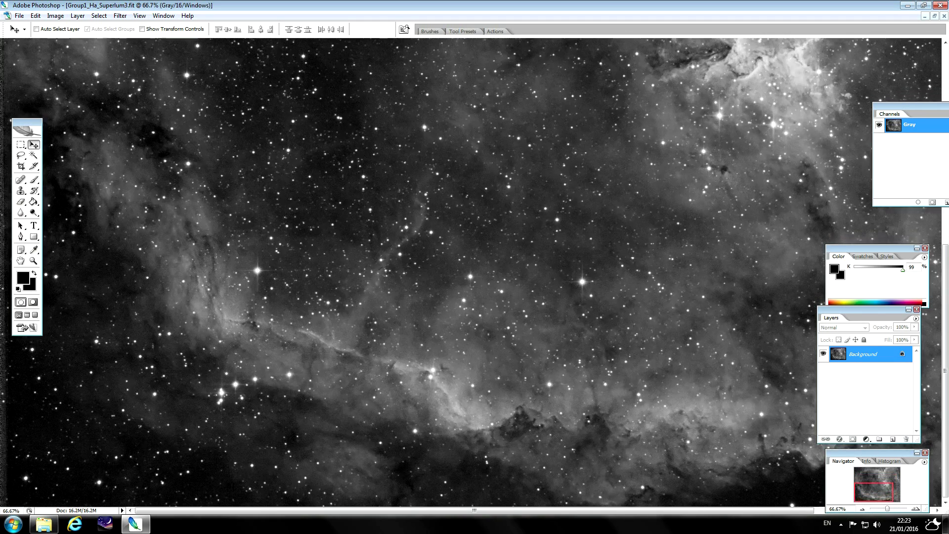
{"action": "scroll", "coordinate": [474, 272], "scroll_direction": "up", "scroll_amount": 10}
{"action": "scroll", "coordinate": [475, 272], "scroll_direction": "right", "scroll_amount": 4}
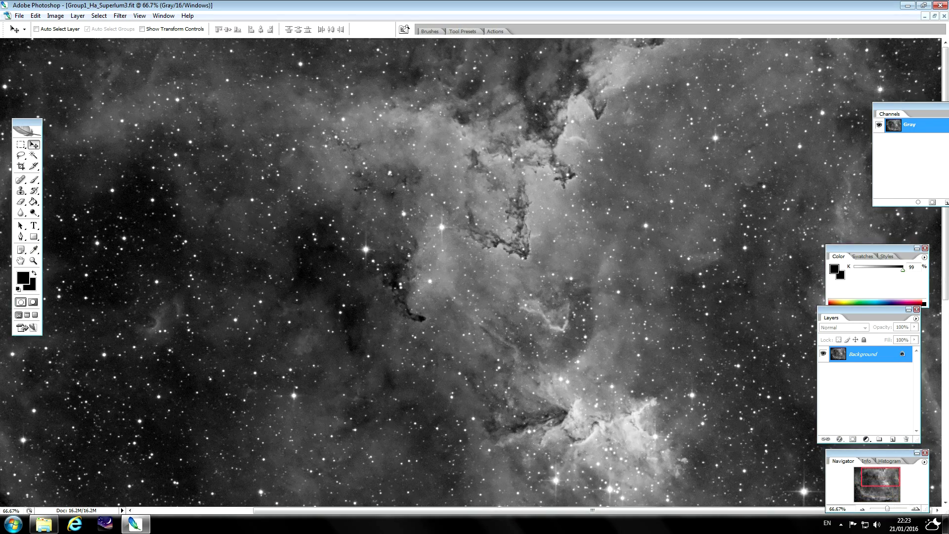
{"action": "scroll", "coordinate": [474, 272], "scroll_direction": "left", "scroll_amount": 6}
{"action": "scroll", "coordinate": [475, 272], "scroll_direction": "down", "scroll_amount": 4}
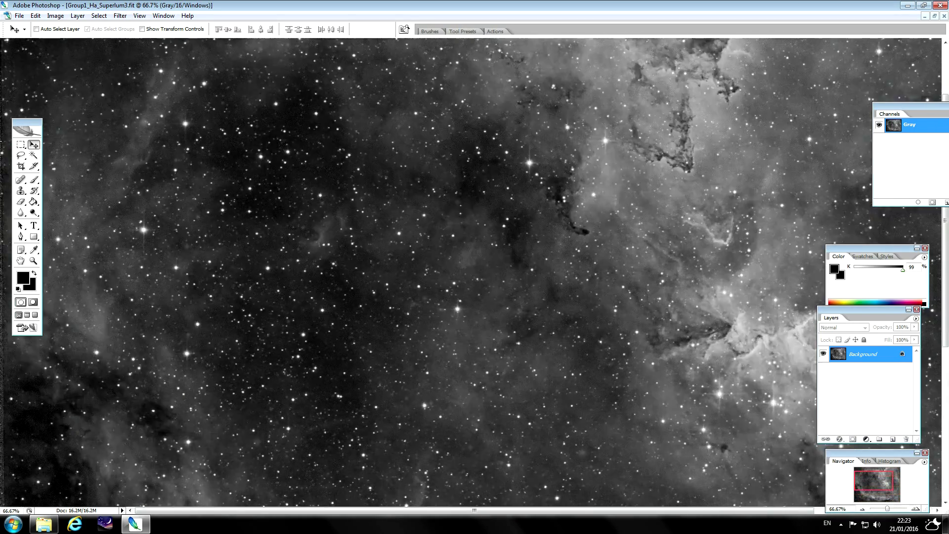
{"action": "mouse_move", "coordinate": [874, 480]}
{"action": "left_mouse_down"}
{"action": "mouse_move", "coordinate": [880, 476]}
{"action": "mouse_move", "coordinate": [874, 484]}
{"action": "left_mouse_up"}
{"action": "scroll", "coordinate": [475, 272], "scroll_direction": "right", "scroll_amount": 6}
{"action": "scroll", "coordinate": [475, 272], "scroll_direction": "up", "scroll_amount": 8}
{"action": "scroll", "coordinate": [474, 272], "scroll_direction": "down", "scroll_amount": 4}
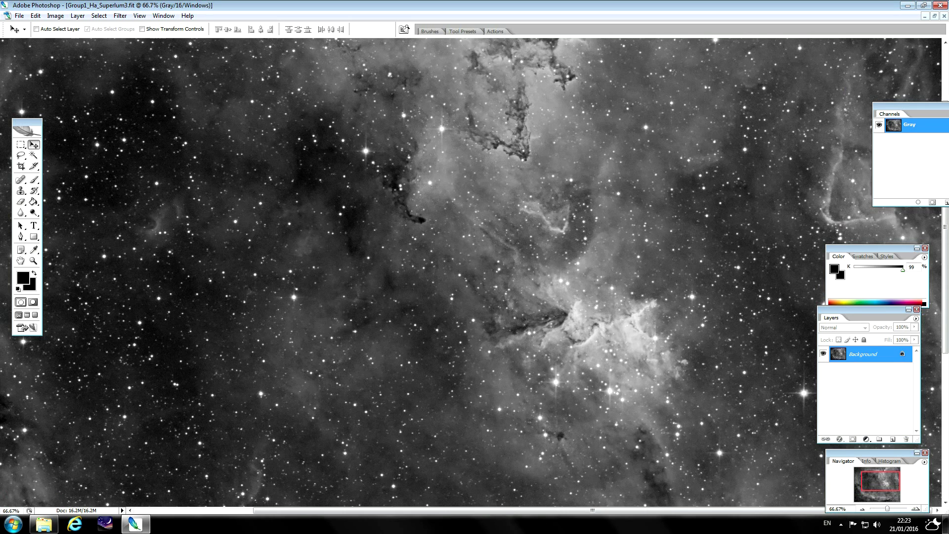
{"action": "key", "text": "ctrl+minus"}
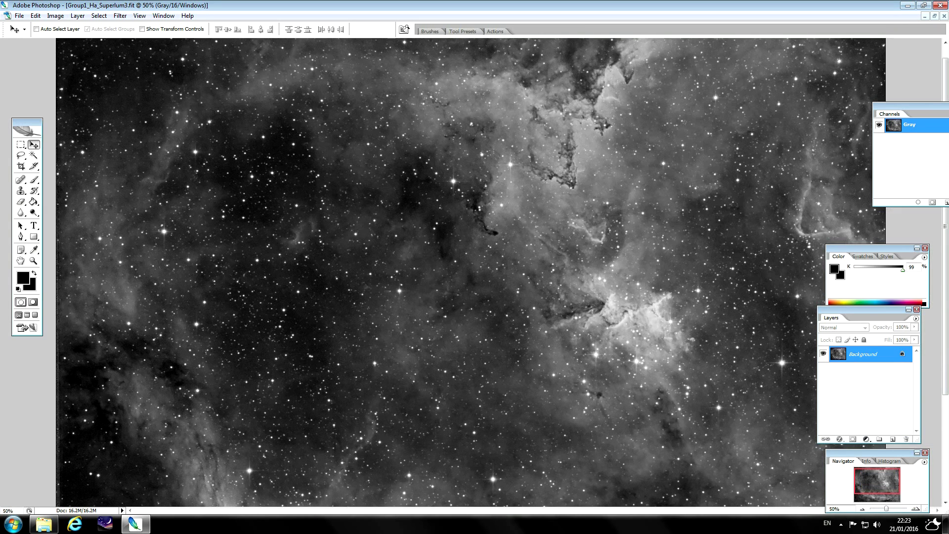
{"action": "key", "text": "ctrl+minus"}
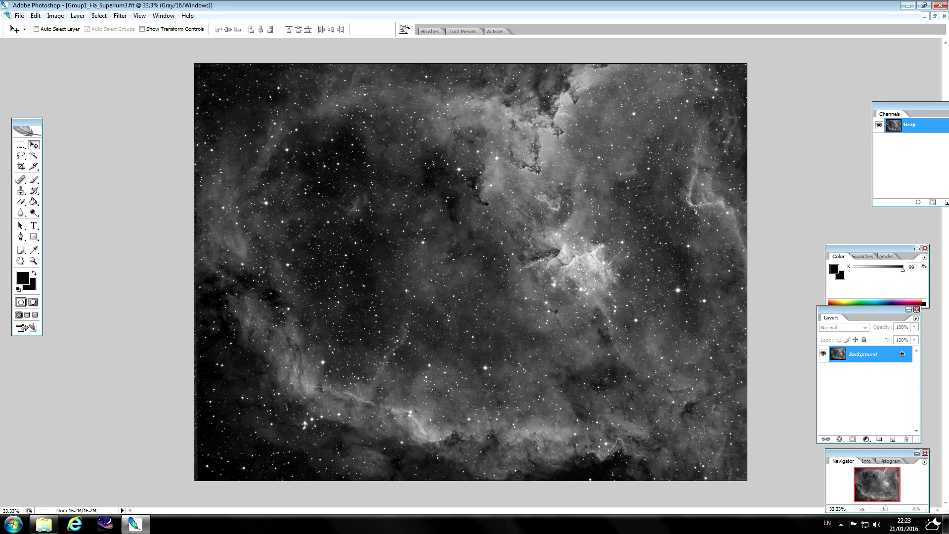